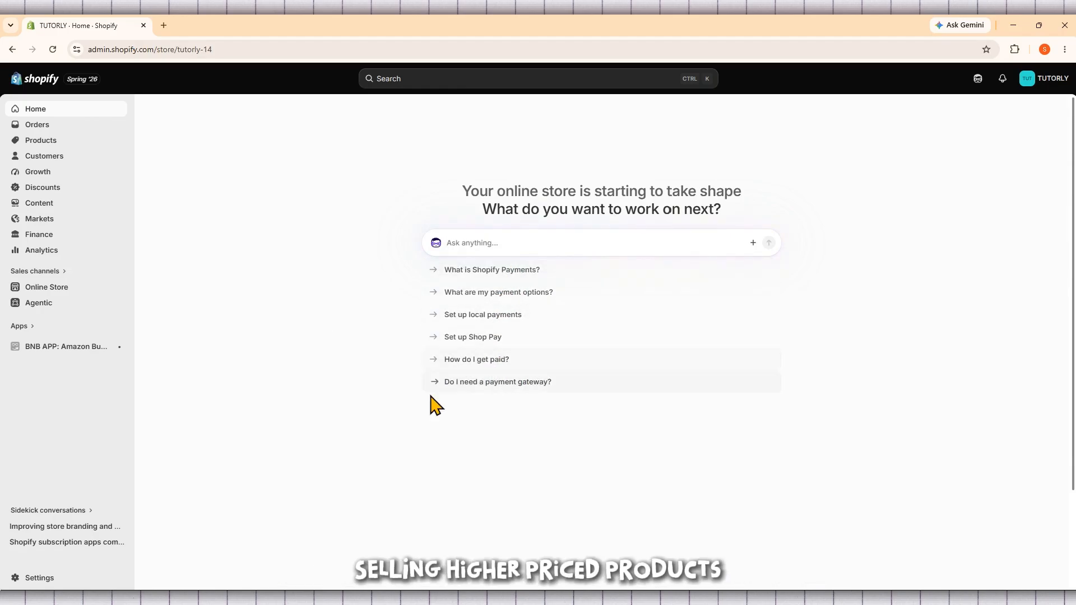
pyautogui.click(264, 418)
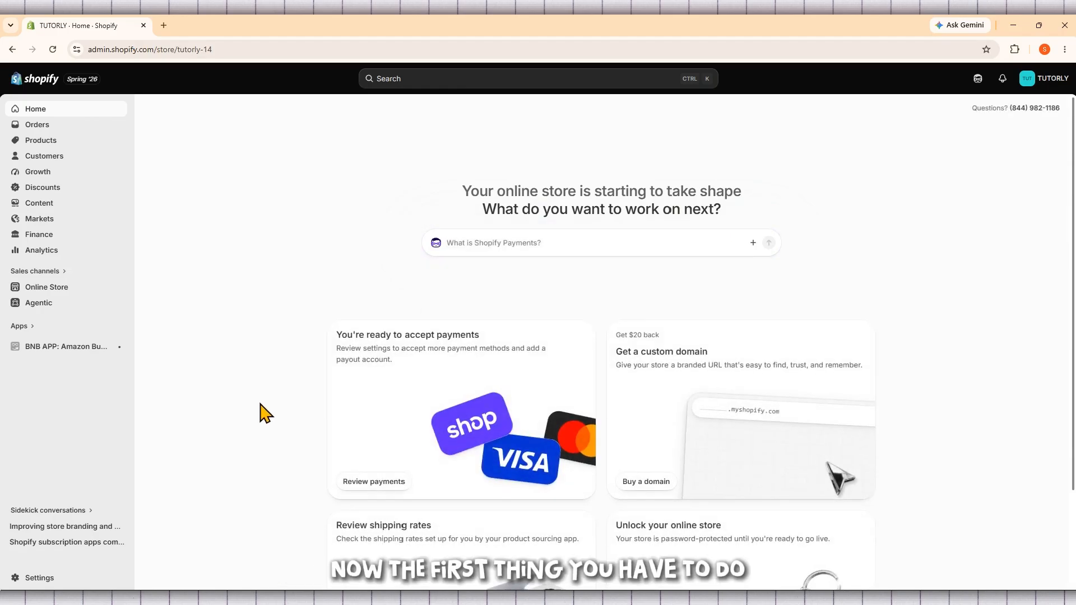
pyautogui.scroll(-2, 257, 390)
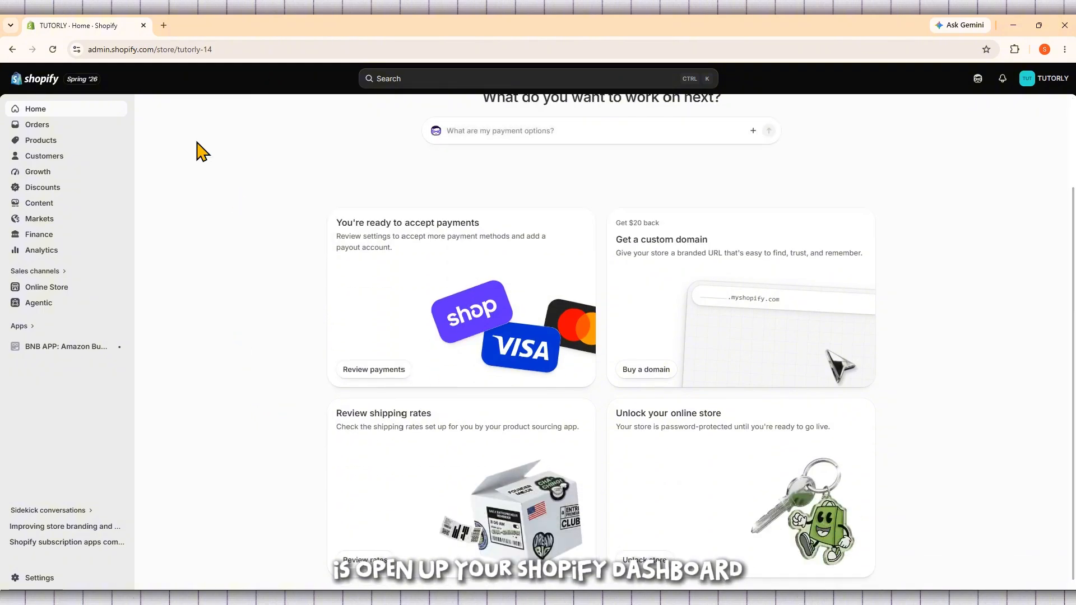
pyautogui.click(224, 49)
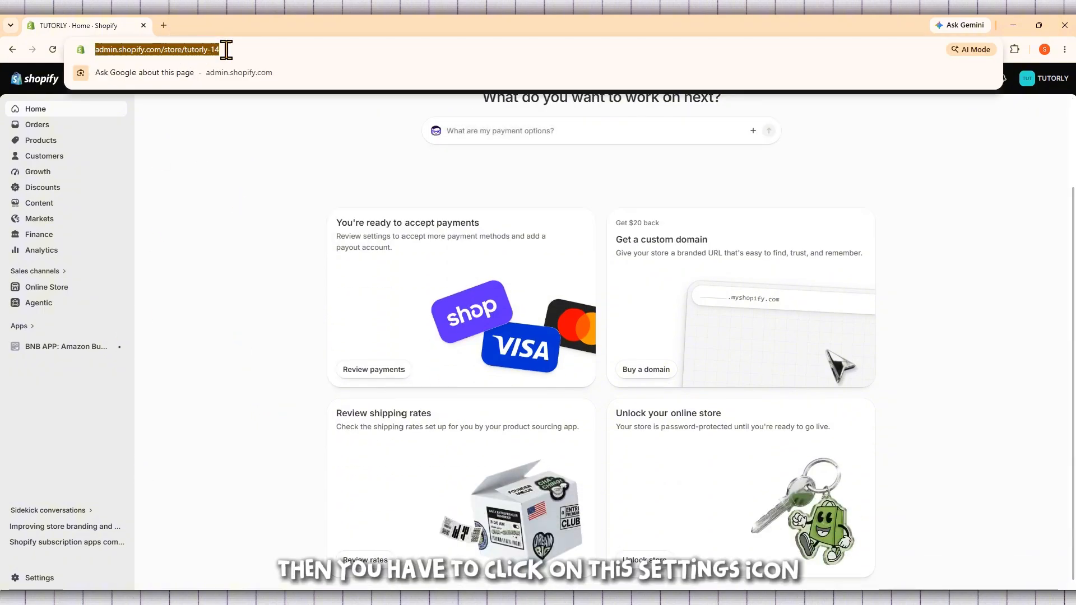
pyautogui.click(243, 176)
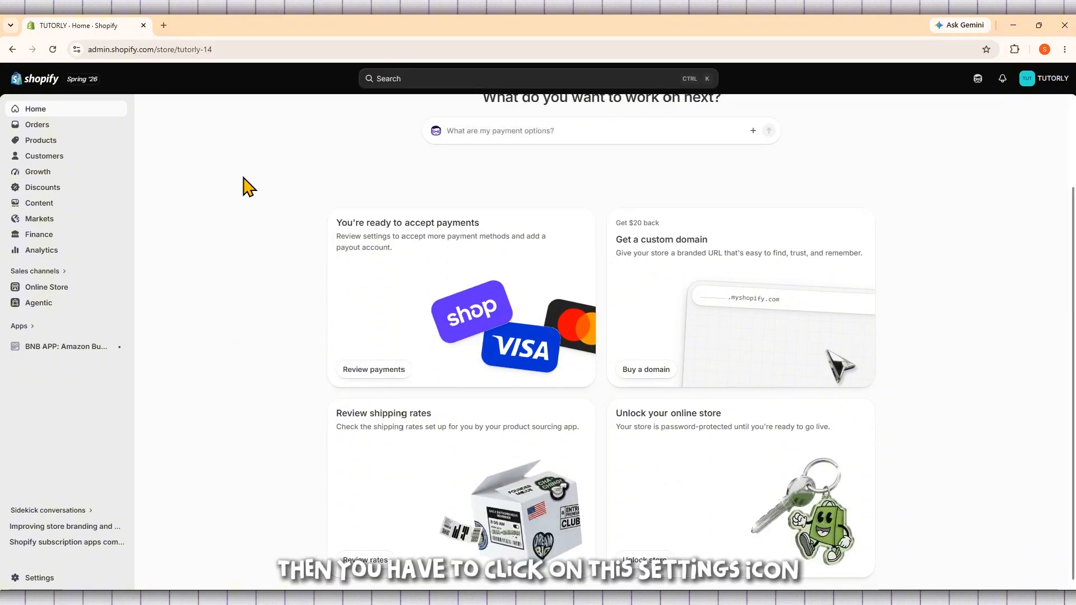
# Step: Open the store's Payments settings and start adding a provider under the additional payment providers
pyautogui.click(48, 581)
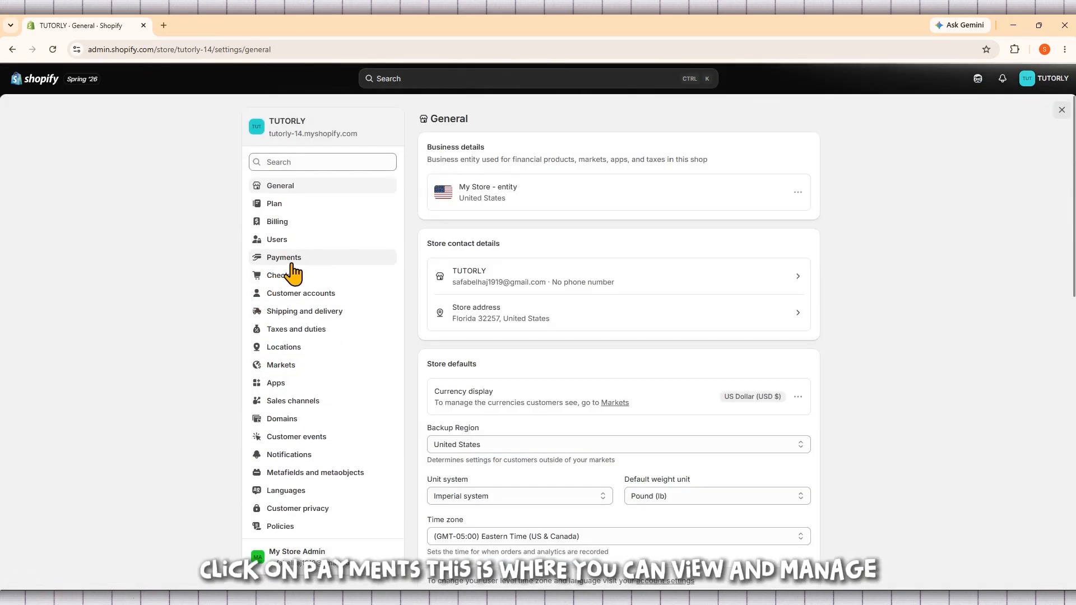
pyautogui.click(322, 261)
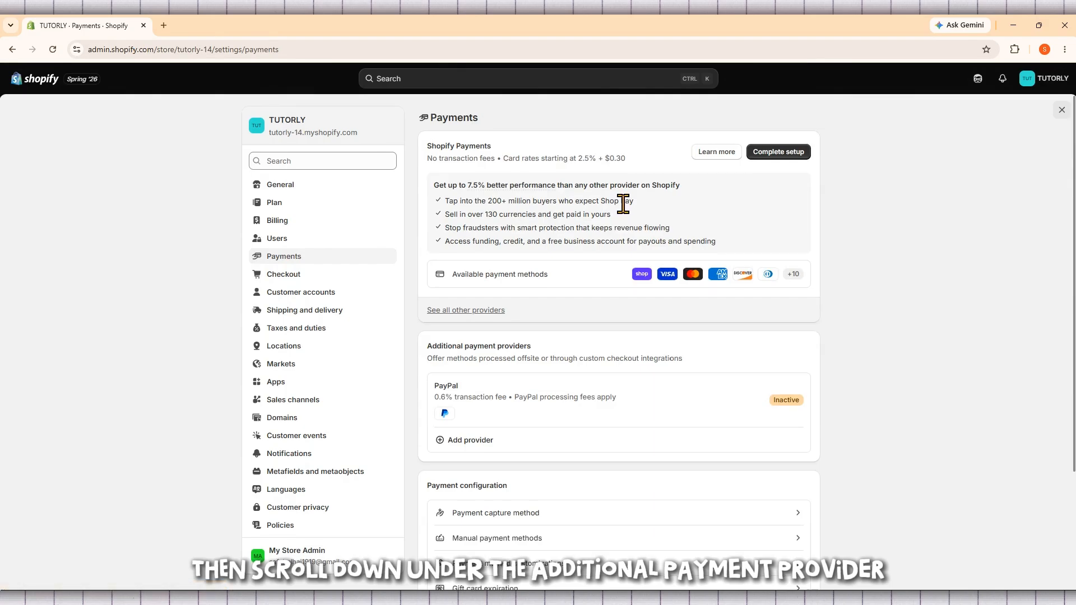
pyautogui.scroll(-2, 628, 213)
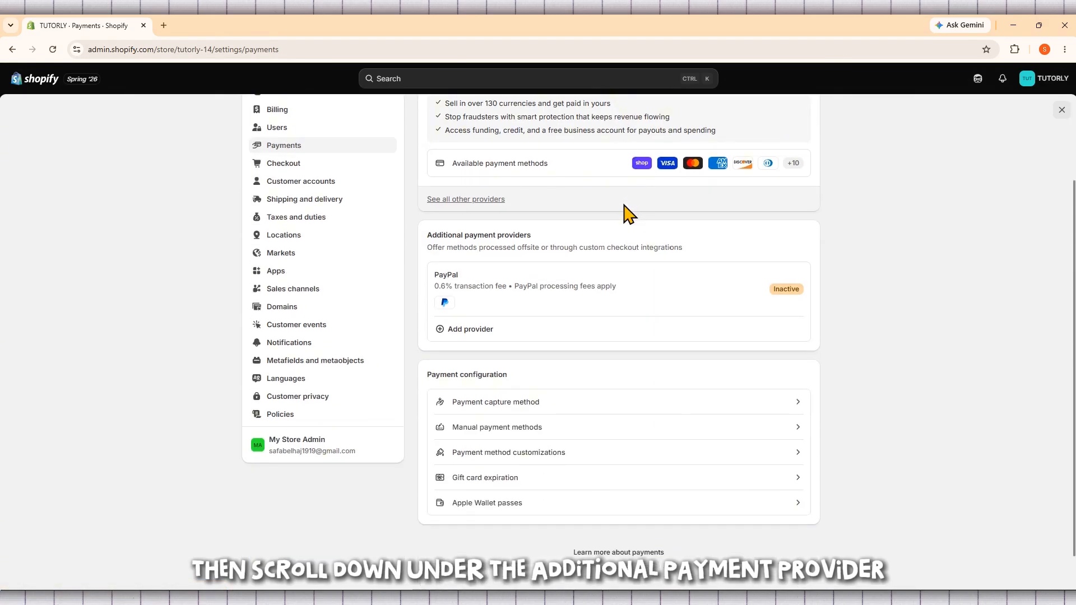
pyautogui.click(472, 332)
# Step: Search the payment methods for "kl" and for "aff", and choose Affirm as the method
pyautogui.click(503, 168)
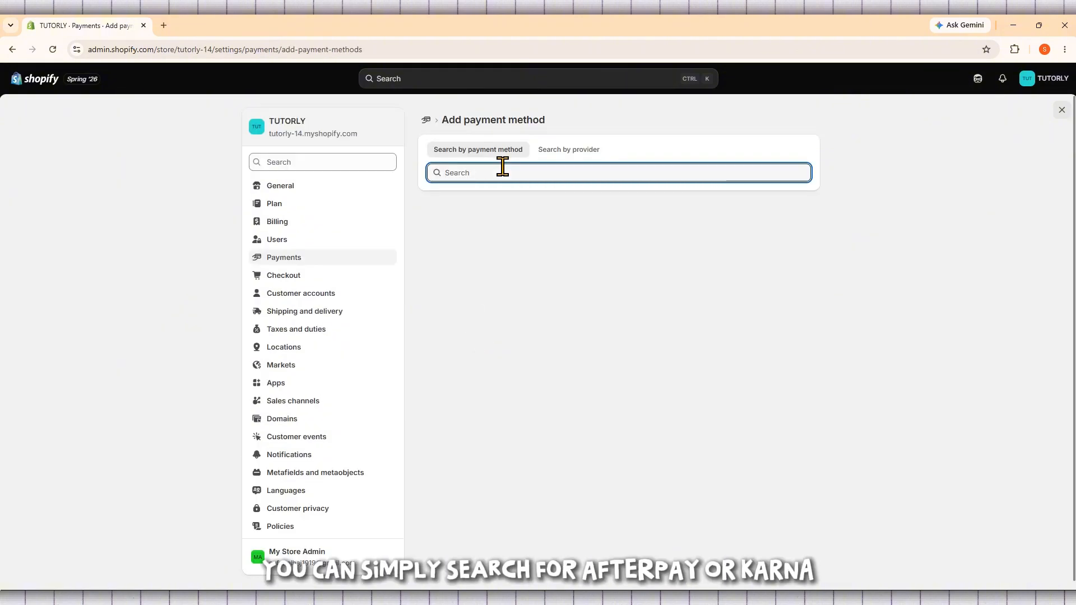
pyautogui.write('kl')
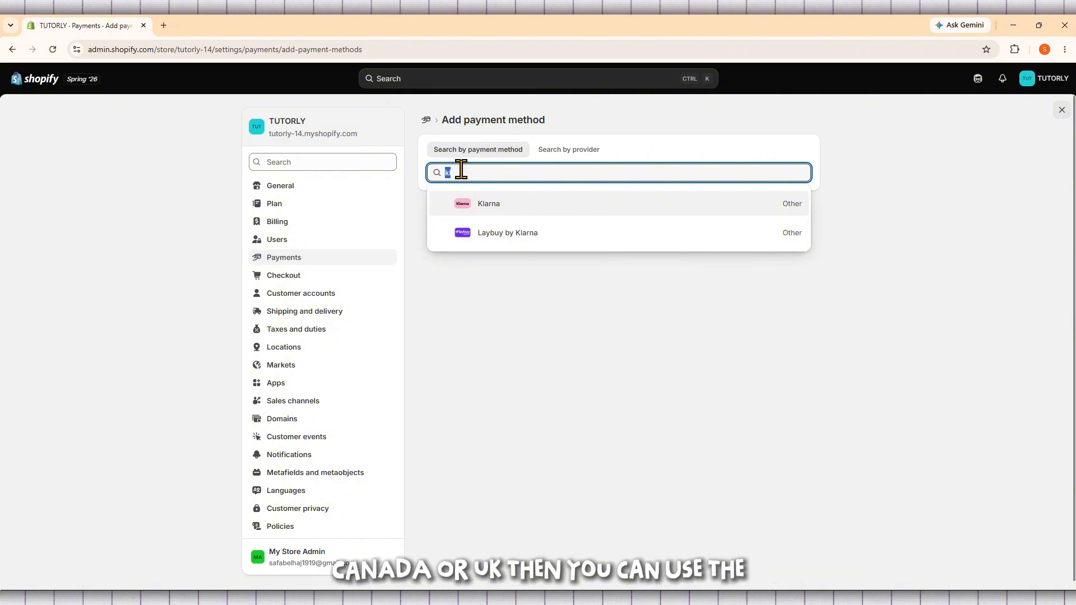
pyautogui.write('aff')
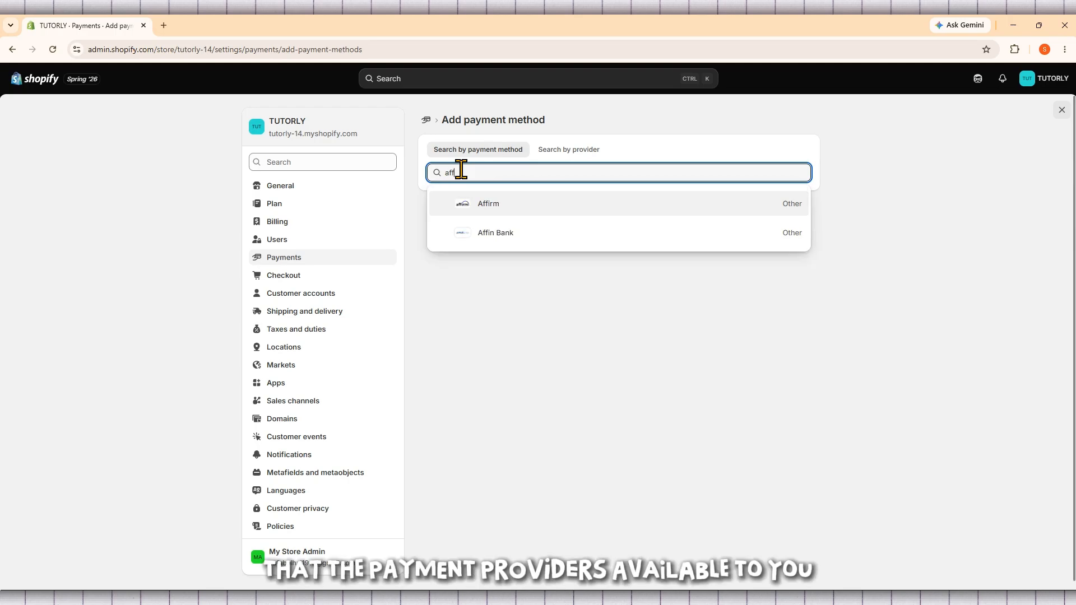
pyautogui.click(532, 212)
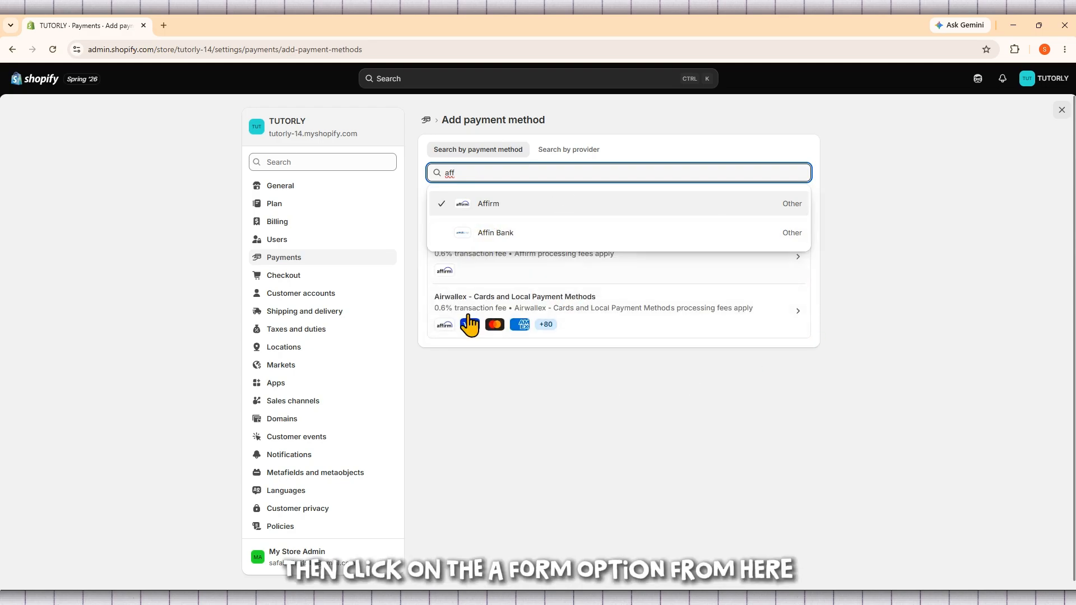
pyautogui.click(527, 418)
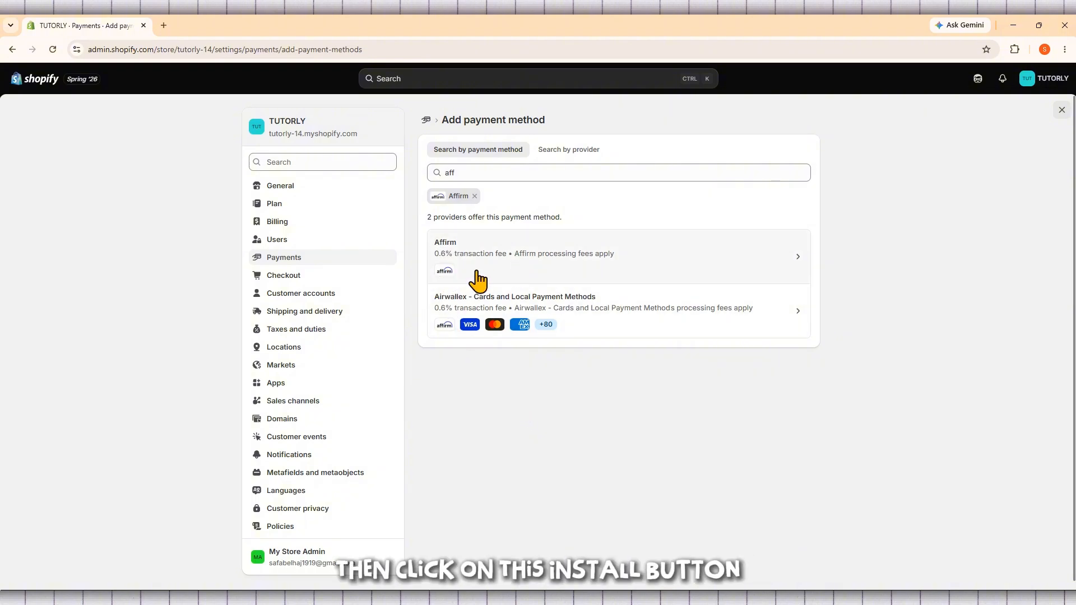
# Step: Open the Affirm provider and install the Affirm Payments App on the store
pyautogui.click(526, 309)
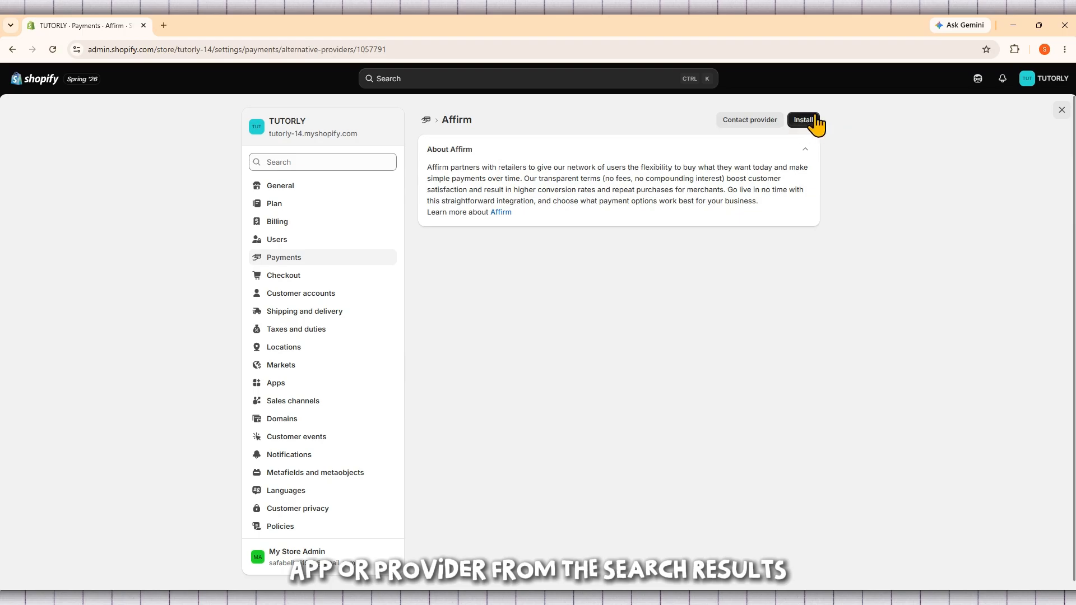
pyautogui.click(806, 122)
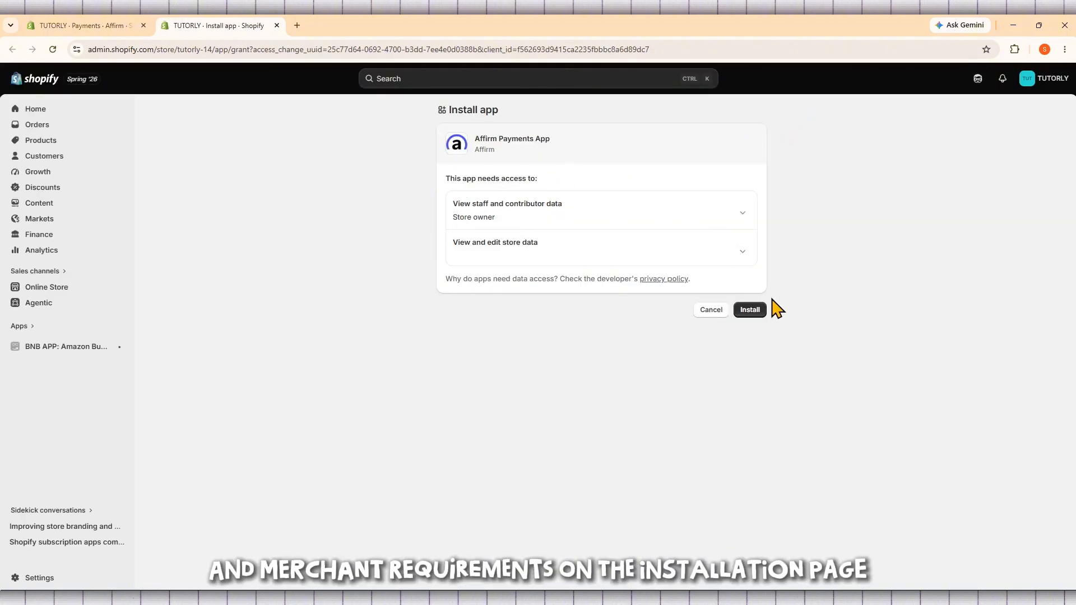
pyautogui.click(751, 317)
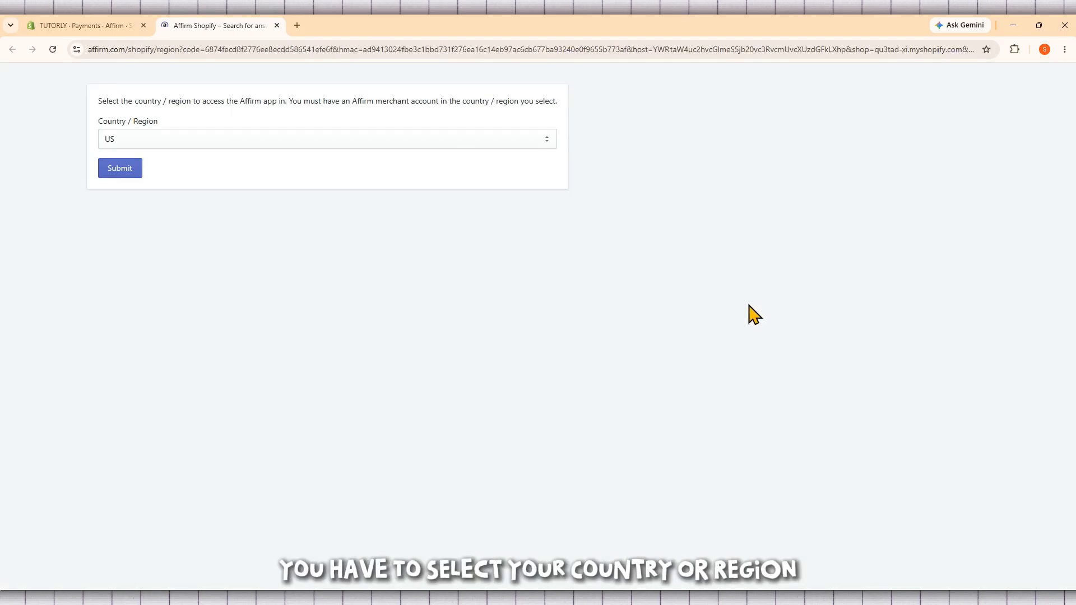
# Step: Choose US as the country/region for the Affirm app and submit the selection
pyautogui.click(147, 146)
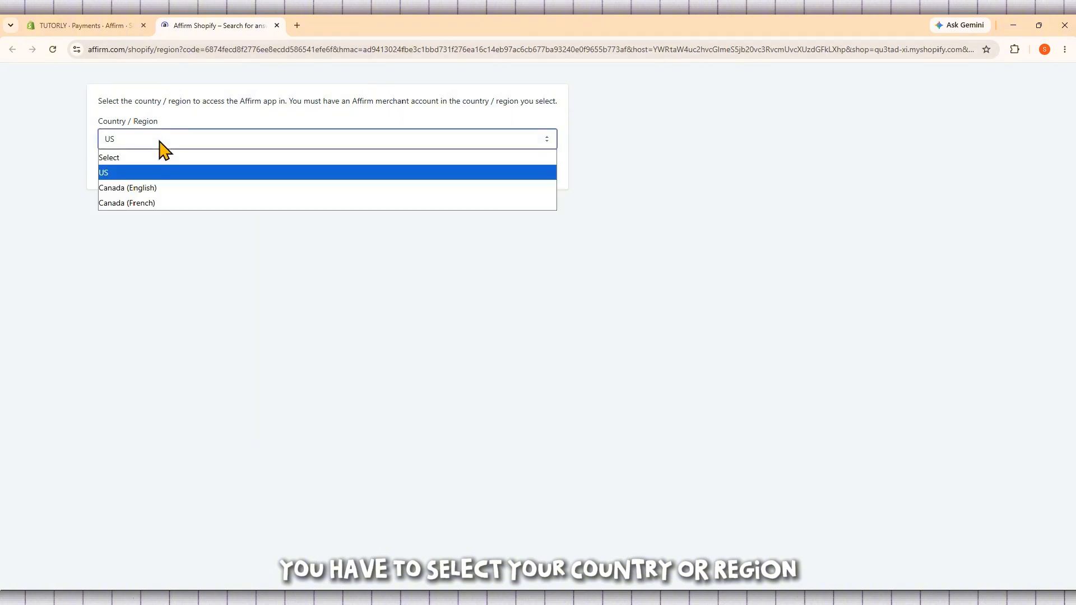
pyautogui.click(152, 231)
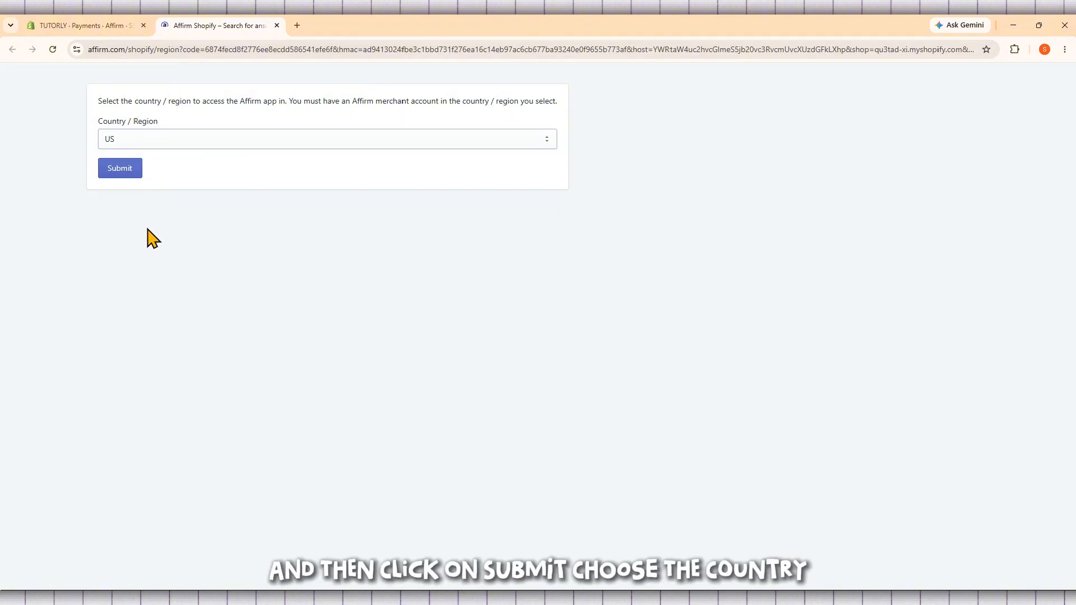
pyautogui.click(124, 171)
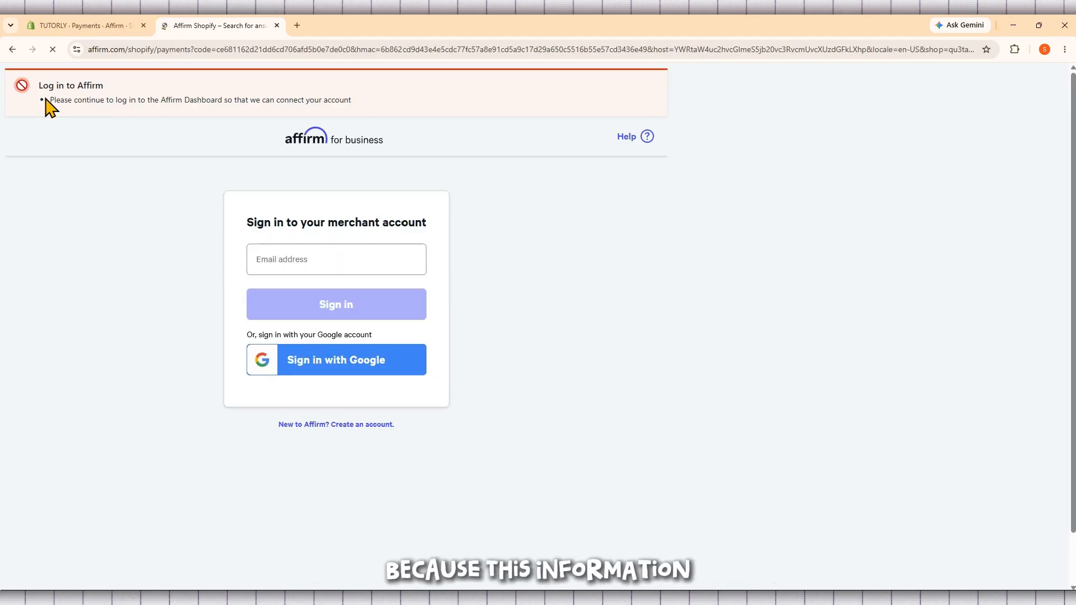
# Step: Review the Affirm login notice and start creating a new Affirm merchant account from the sign-in page
pyautogui.moveTo(48, 100); pyautogui.dragTo(362, 104)
pyautogui.click(362, 104)
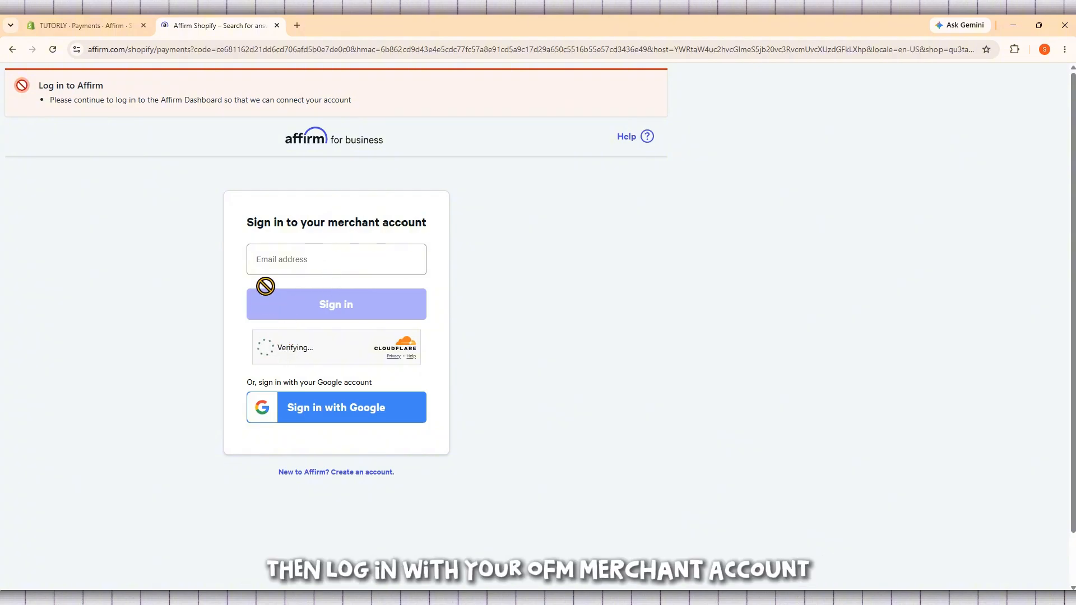
pyautogui.click(324, 254)
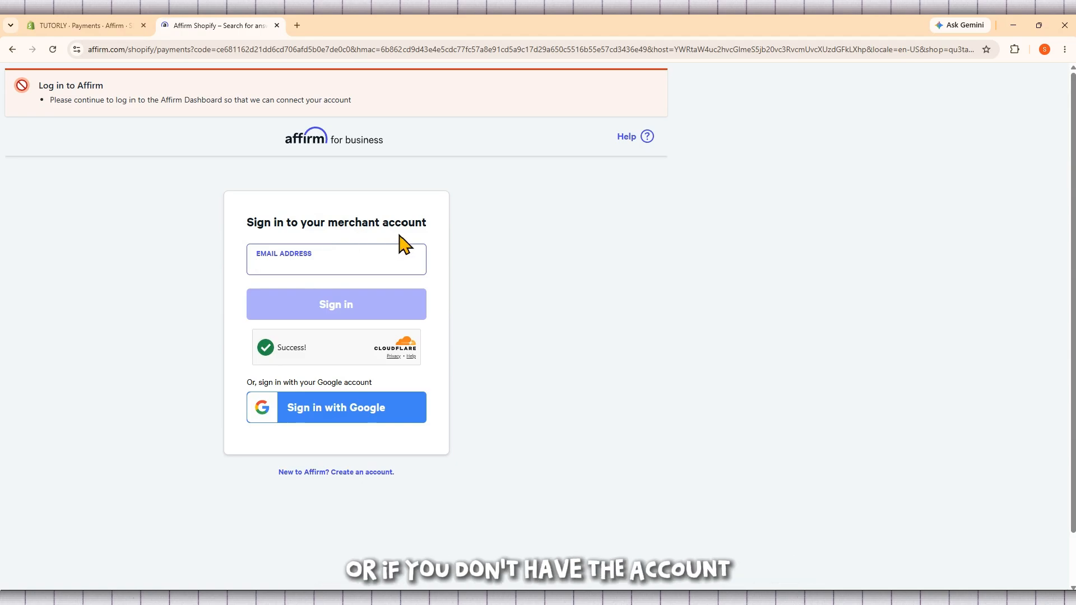
pyautogui.click(338, 474)
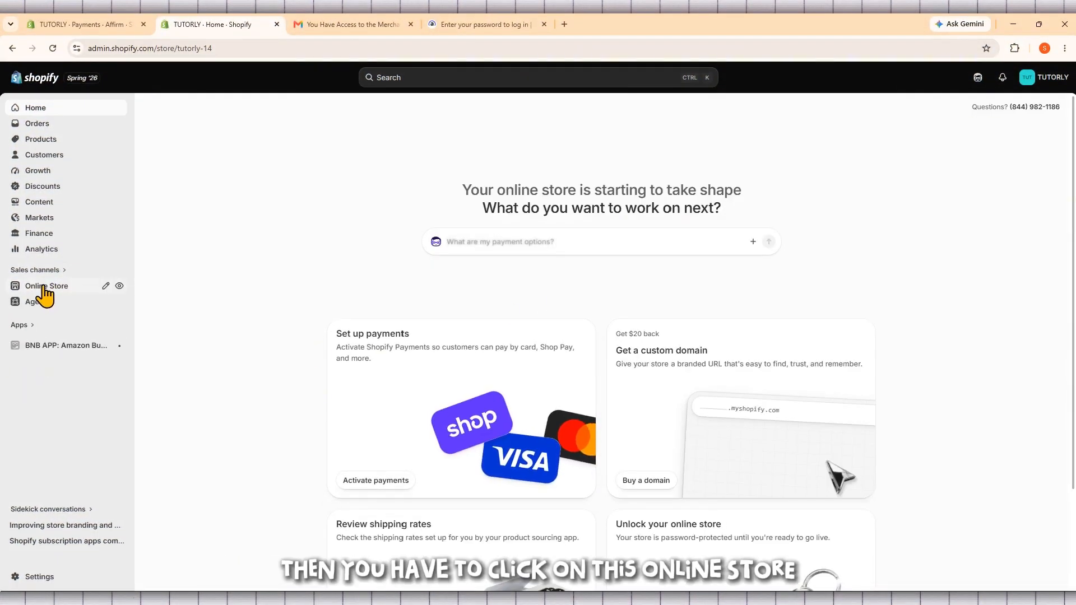
# Step: Open the online store's Helio theme for editing and switch to the Default product template
pyautogui.click(62, 293)
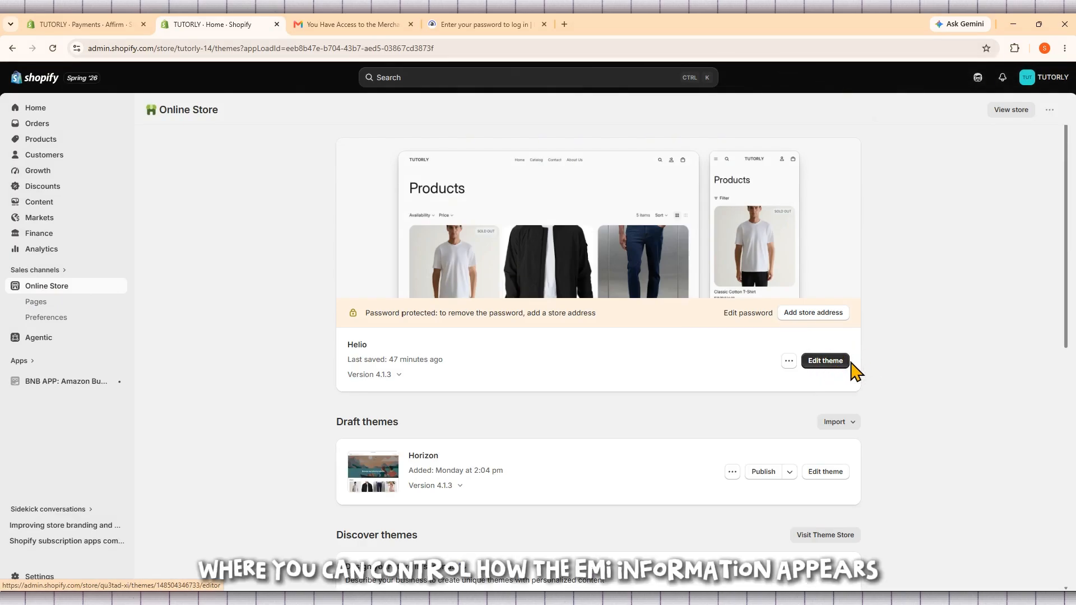
pyautogui.click(825, 361)
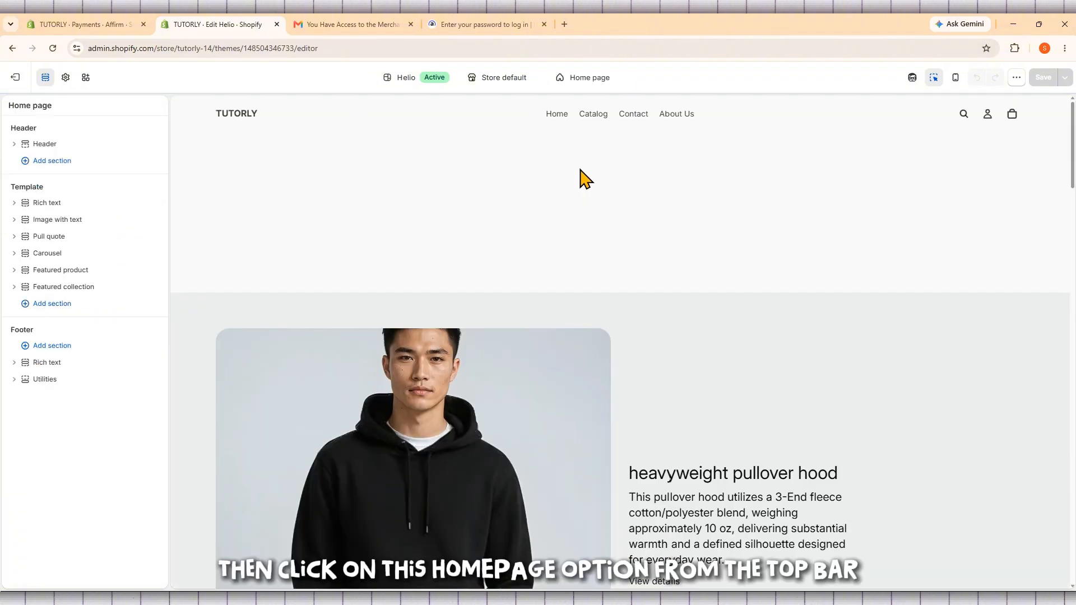
pyautogui.click(617, 78)
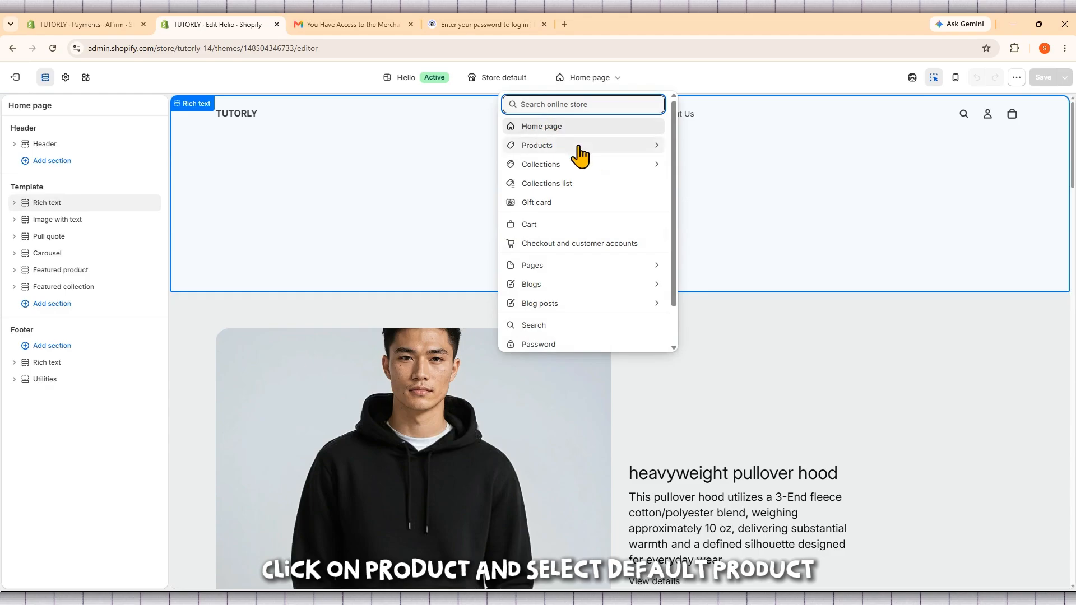
pyautogui.click(583, 145)
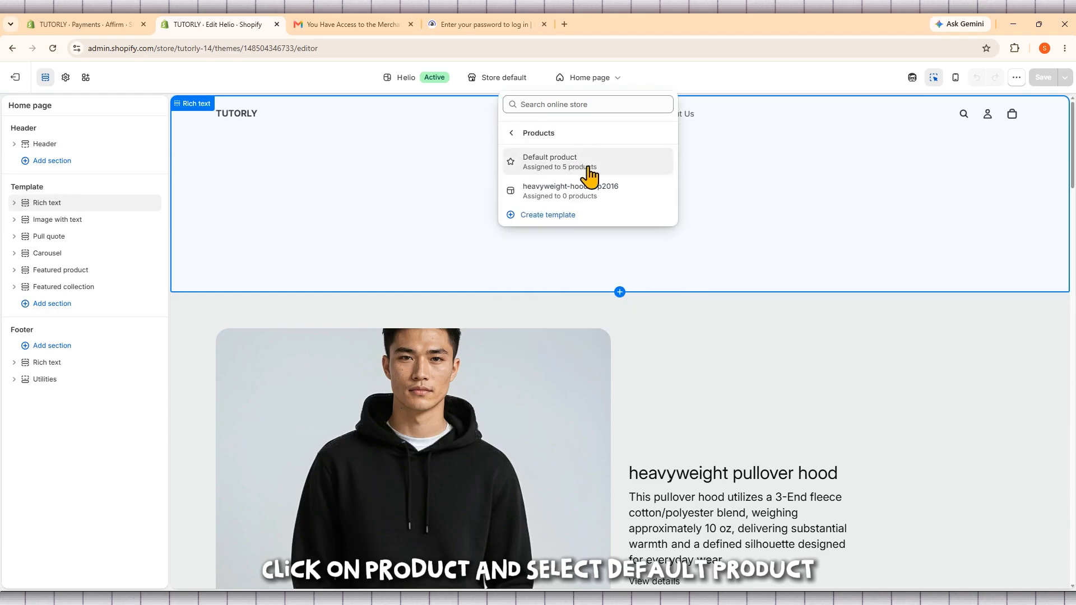
pyautogui.click(586, 168)
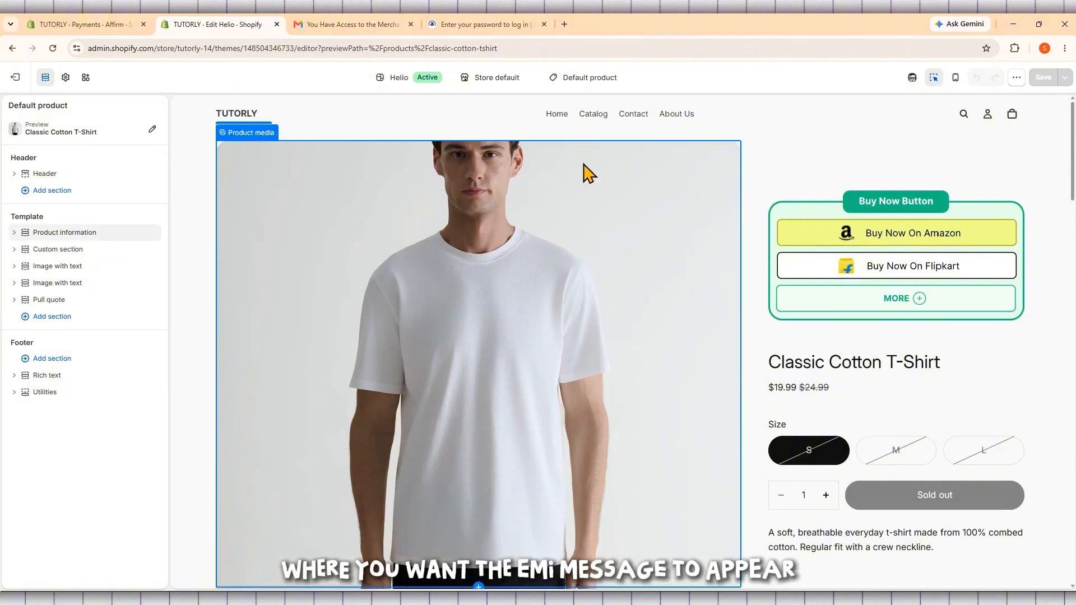
# Step: Close the browser tabs holding the merchant access e-mail and the Affirm password login page
pyautogui.click(410, 24)
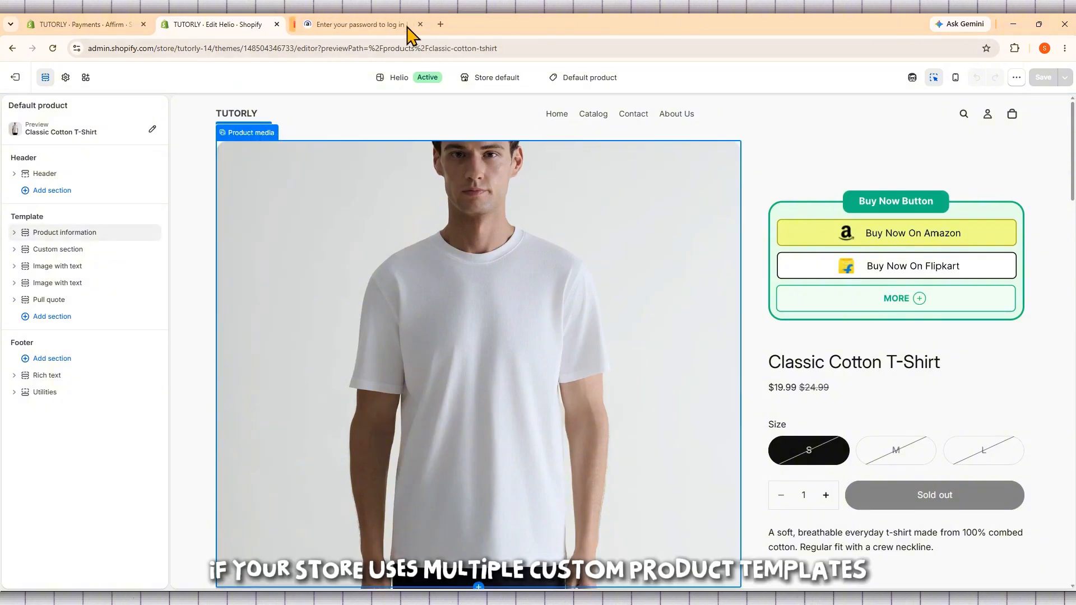
pyautogui.click(411, 24)
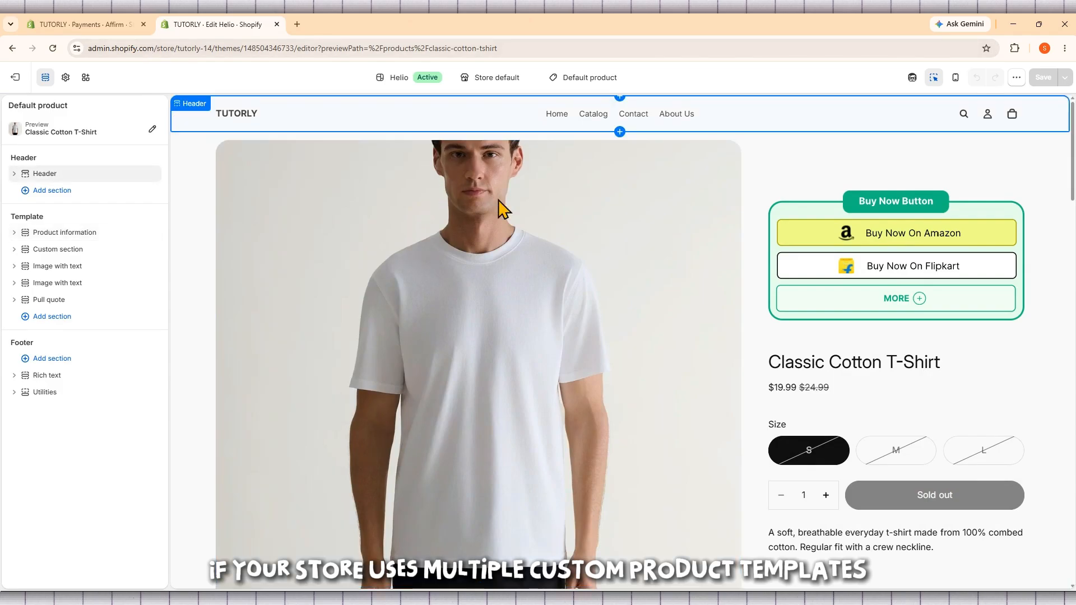
pyautogui.scroll(-3, 858, 269)
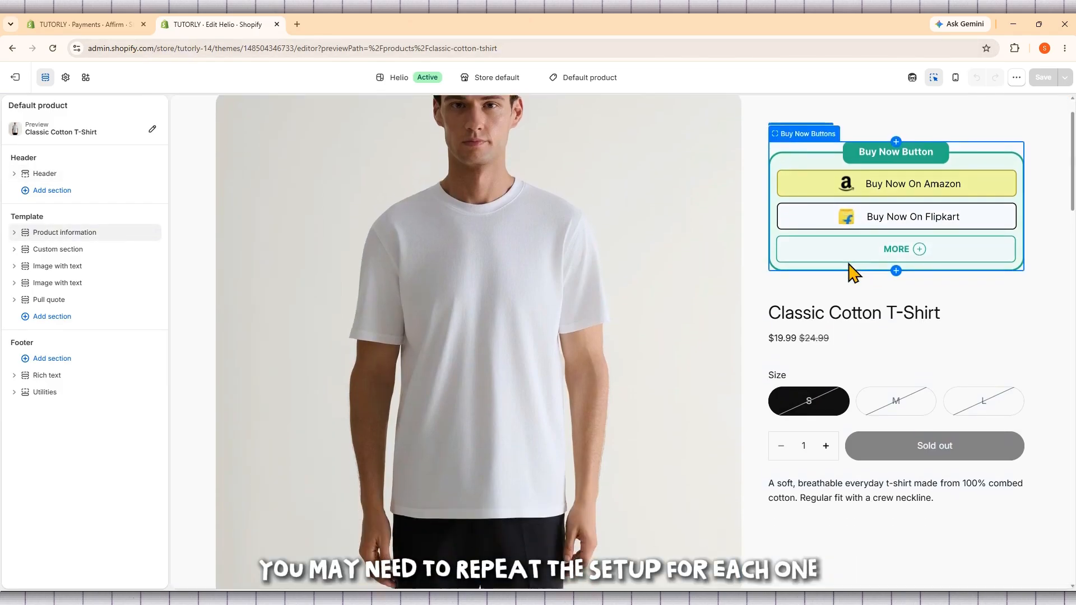
pyautogui.scroll(3, 850, 272)
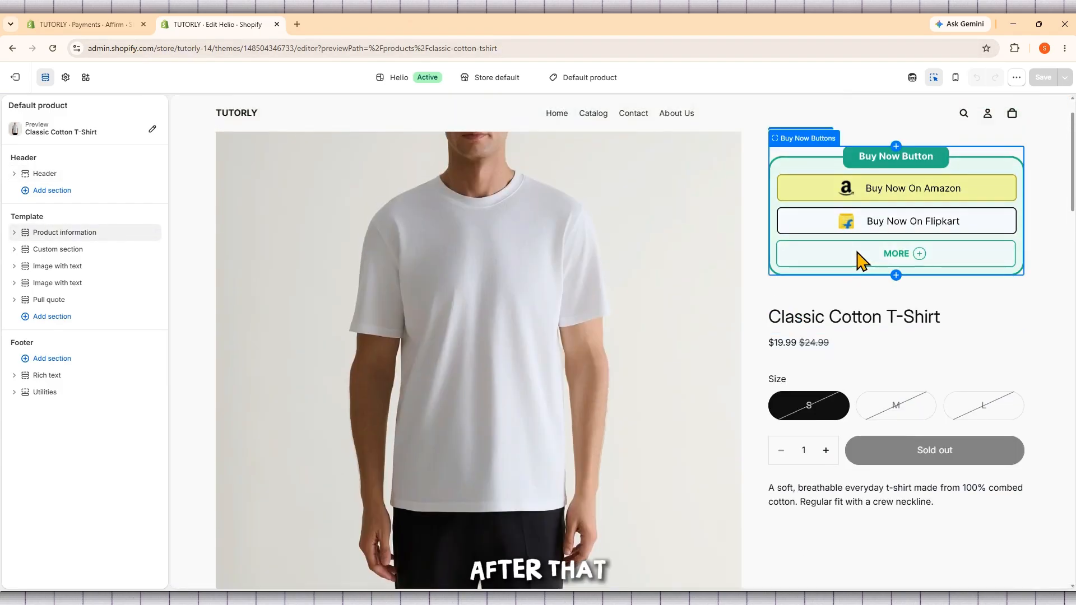
# Step: Add the Affirm Product Promo app block to the Product information section of the Default product template
pyautogui.click(857, 256)
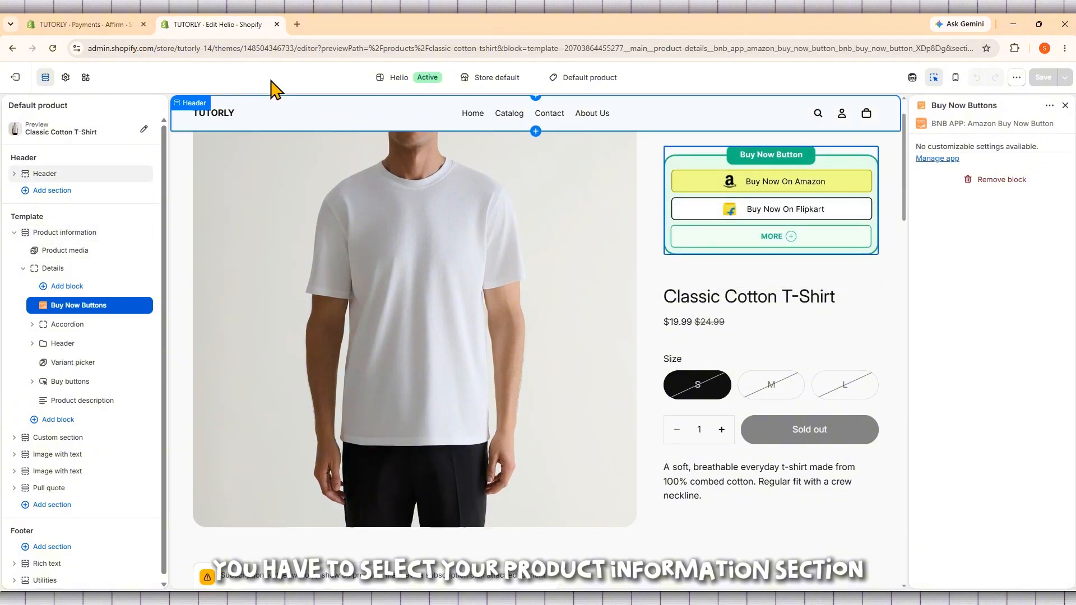
pyautogui.click(22, 232)
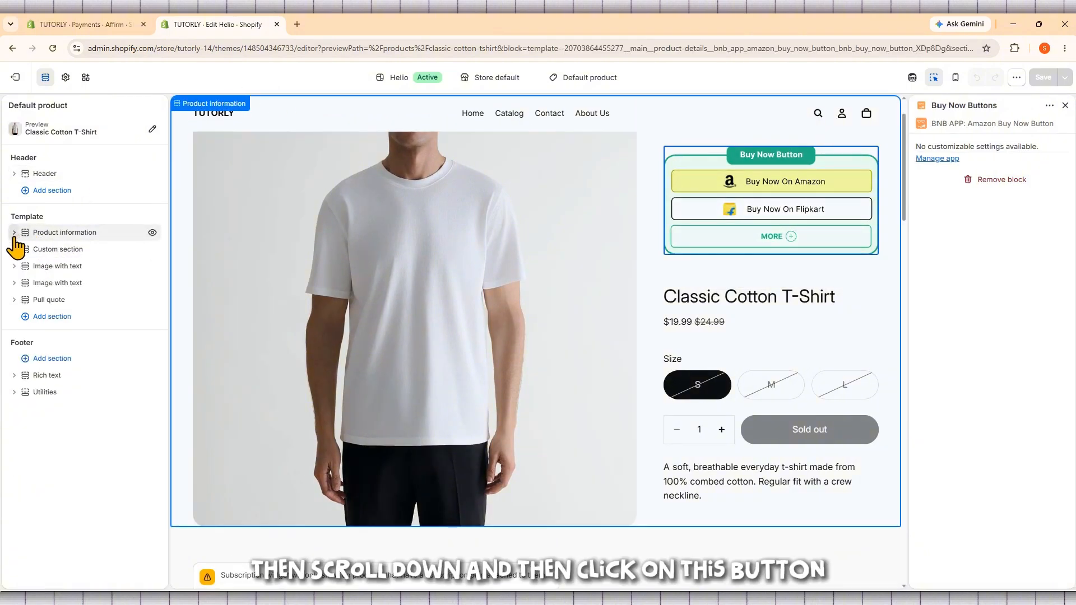
pyautogui.click(22, 232)
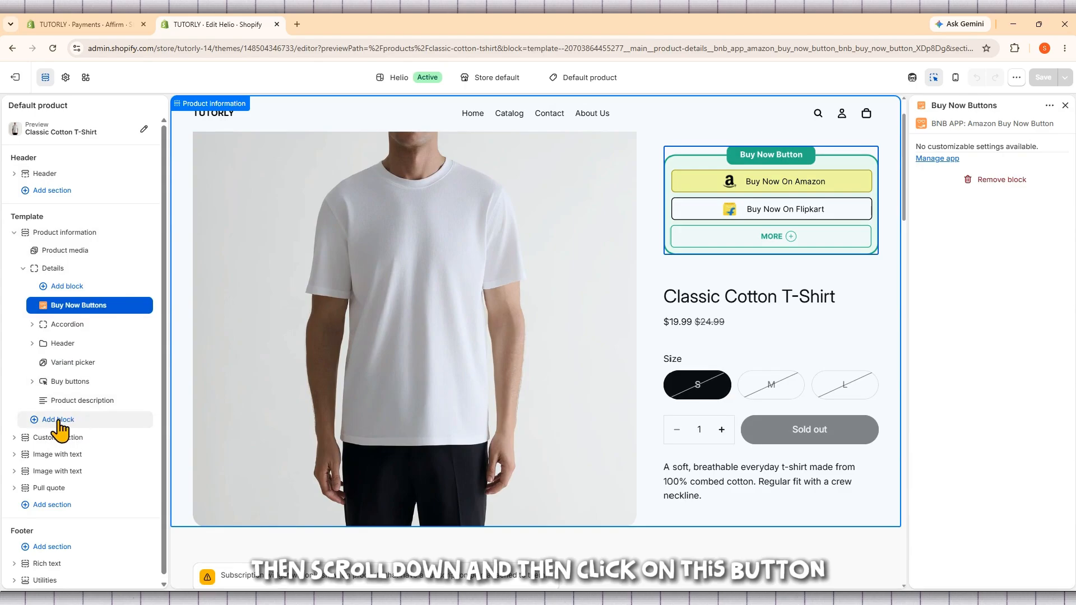
pyautogui.click(72, 420)
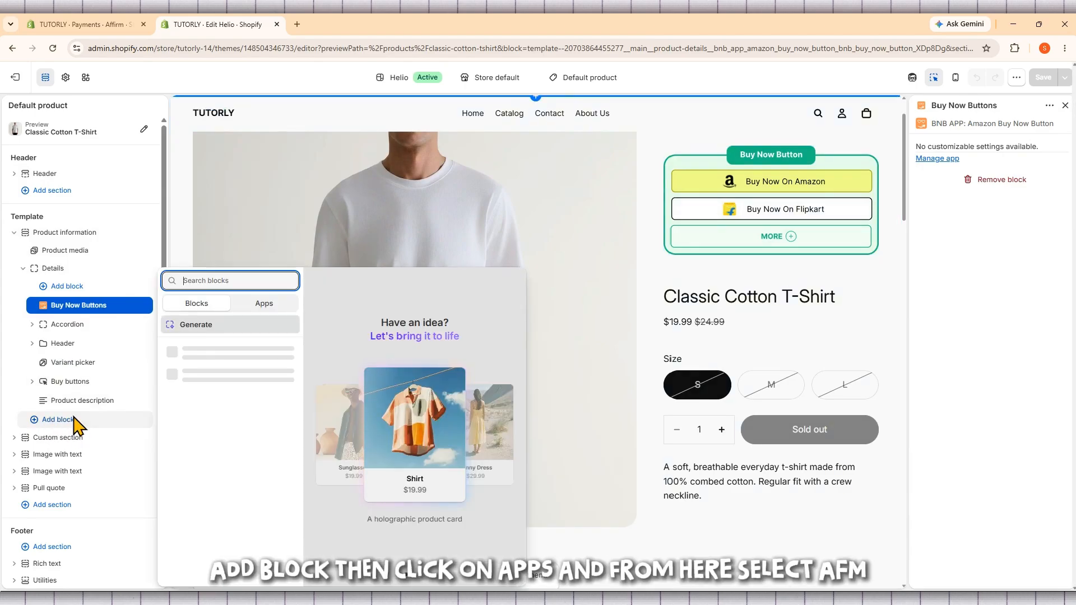
pyautogui.click(251, 305)
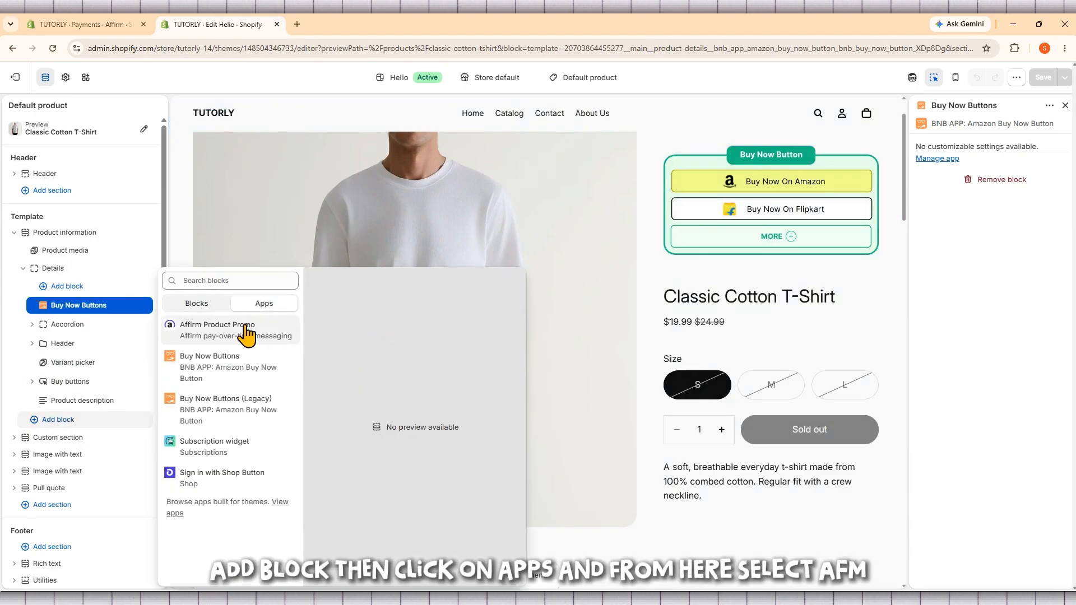
pyautogui.click(218, 334)
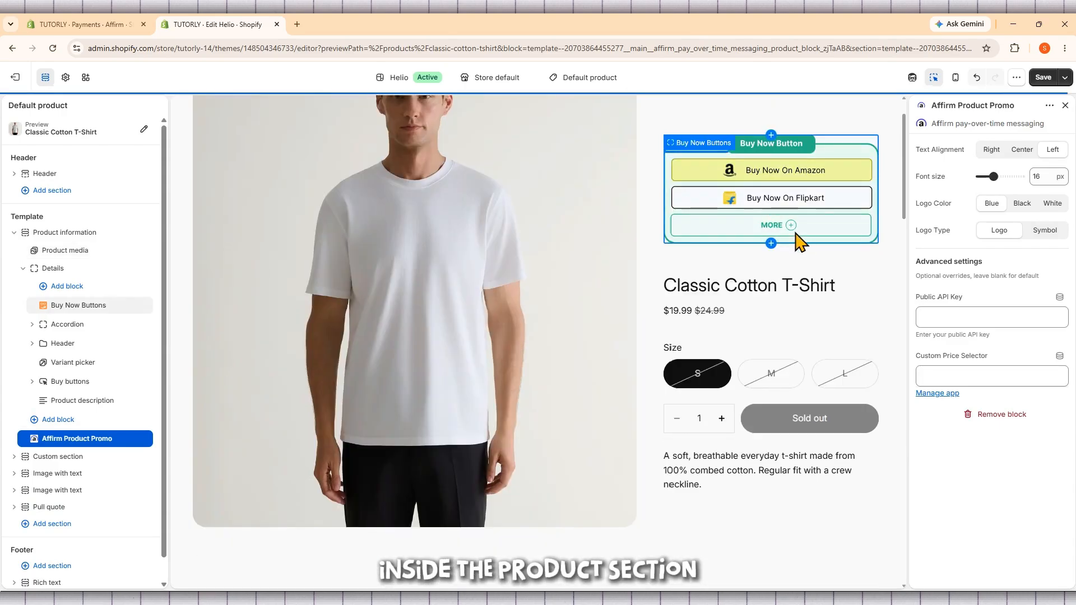
# Step: Center the Affirm promo's text alignment and connect its Public API Key to the product's Vendor dynamic source
pyautogui.scroll(-2, 570, 292)
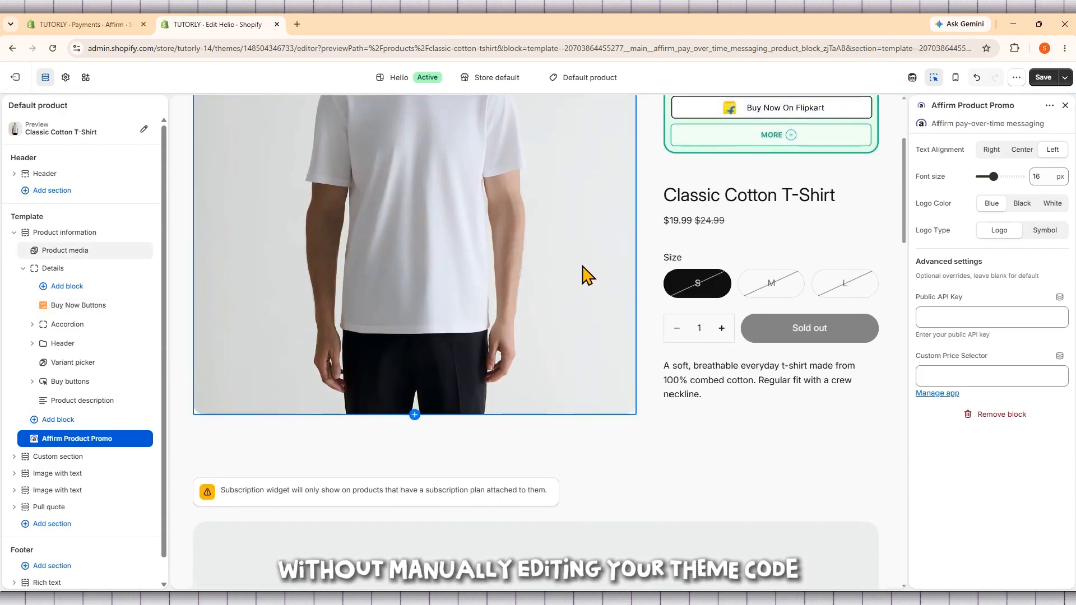
pyautogui.click(1022, 151)
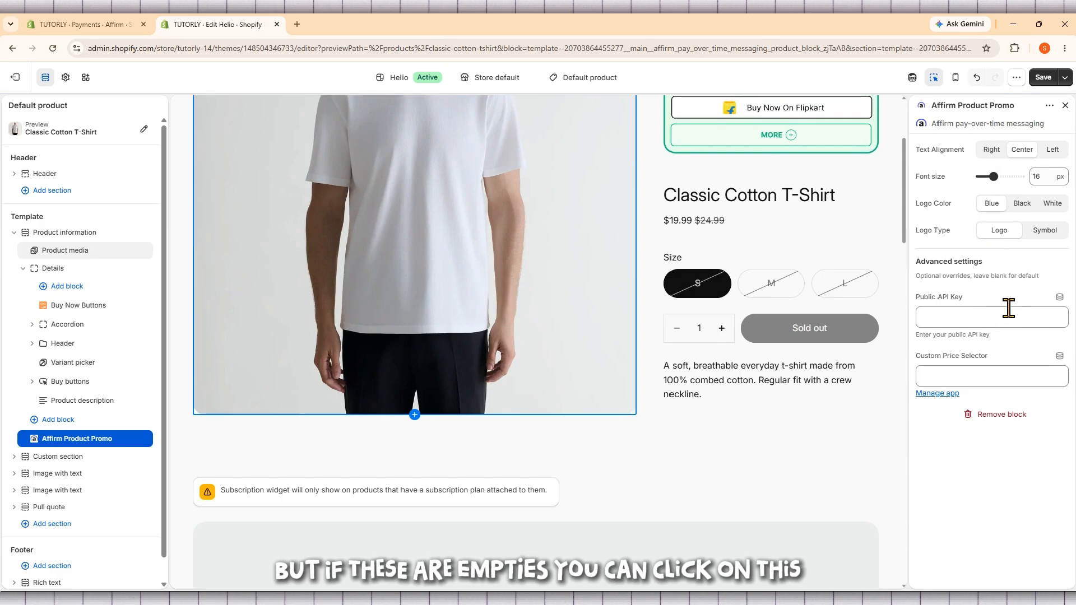
pyautogui.moveTo(973, 299); pyautogui.dragTo(936, 298)
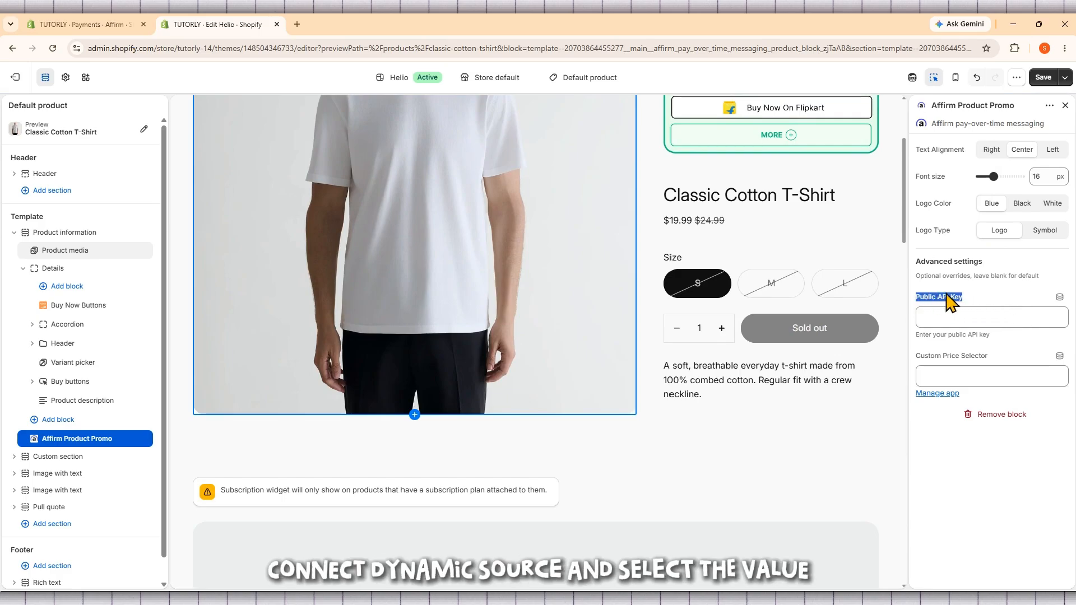
pyautogui.click(964, 320)
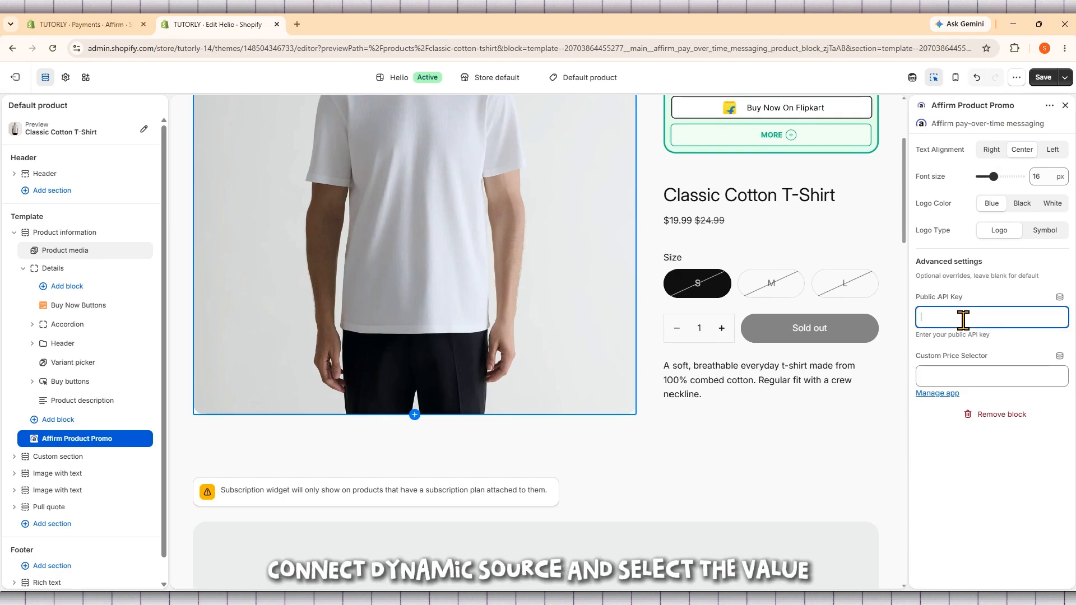
pyautogui.click(1060, 297)
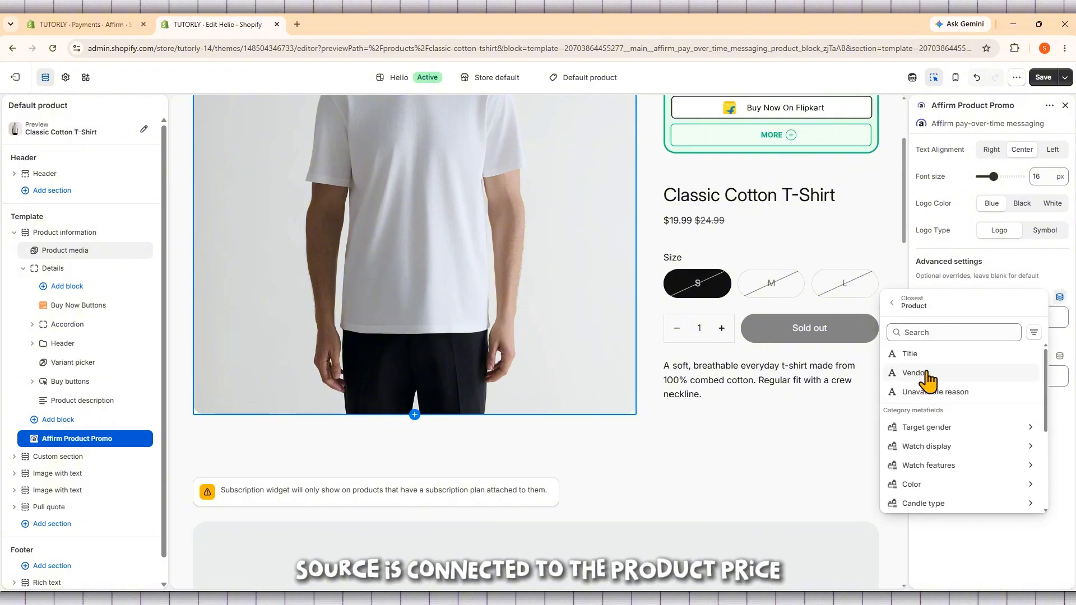
pyautogui.click(915, 373)
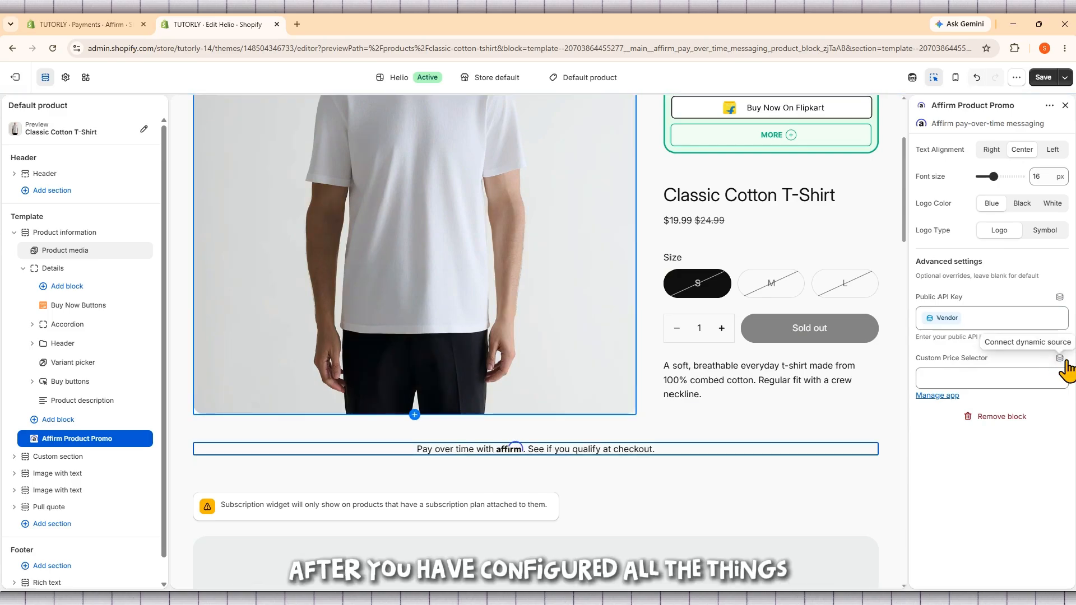
# Step: Connect the promo's Custom Price Selector to the product's Vendor source and set the font size to 19 px
pyautogui.click(1061, 359)
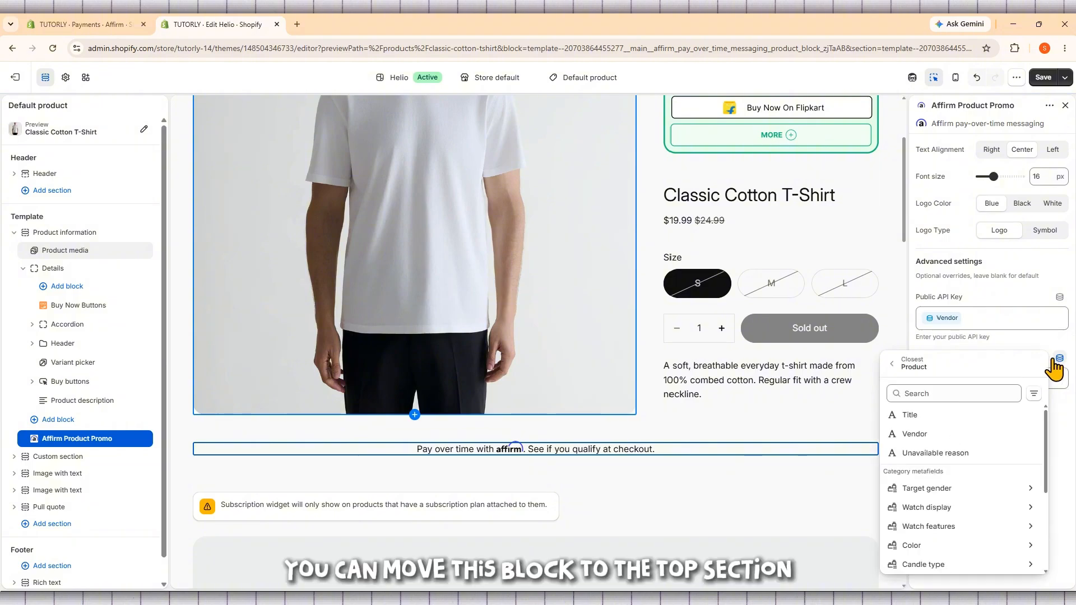
pyautogui.click(935, 439)
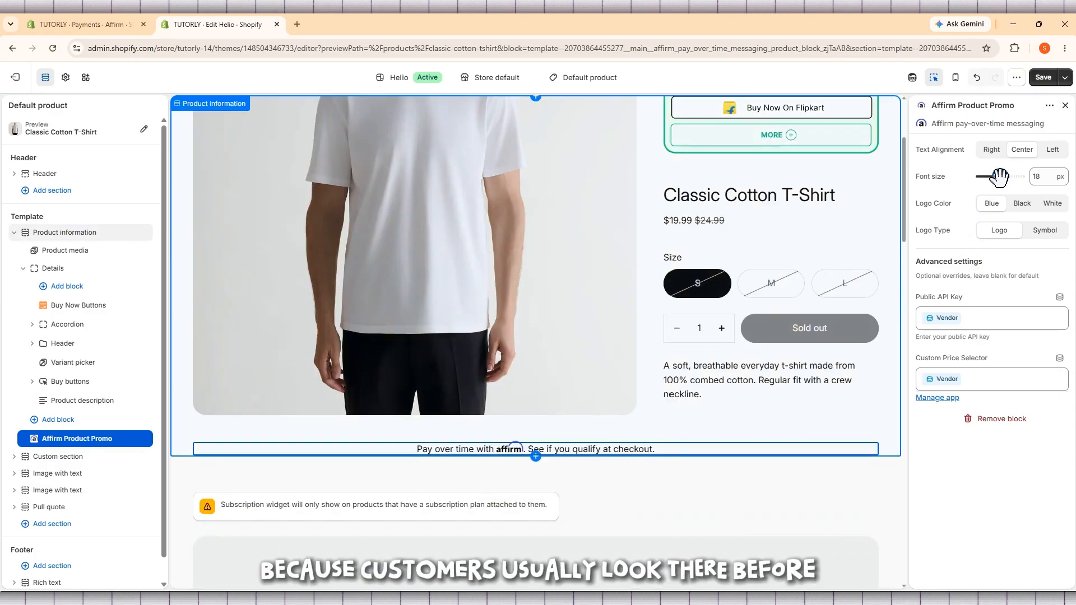
pyautogui.moveTo(1000, 177); pyautogui.dragTo(1003, 177)
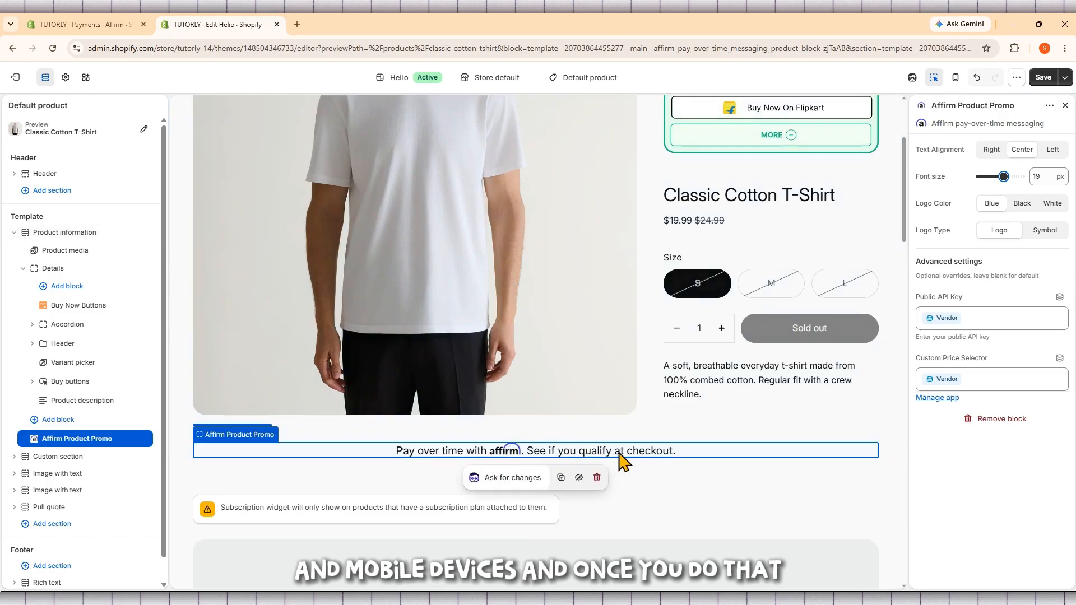
# Step: Select the Affirm pay-over-time message in the page preview and set its logo color to Black
pyautogui.moveTo(591, 451); pyautogui.dragTo(670, 443)
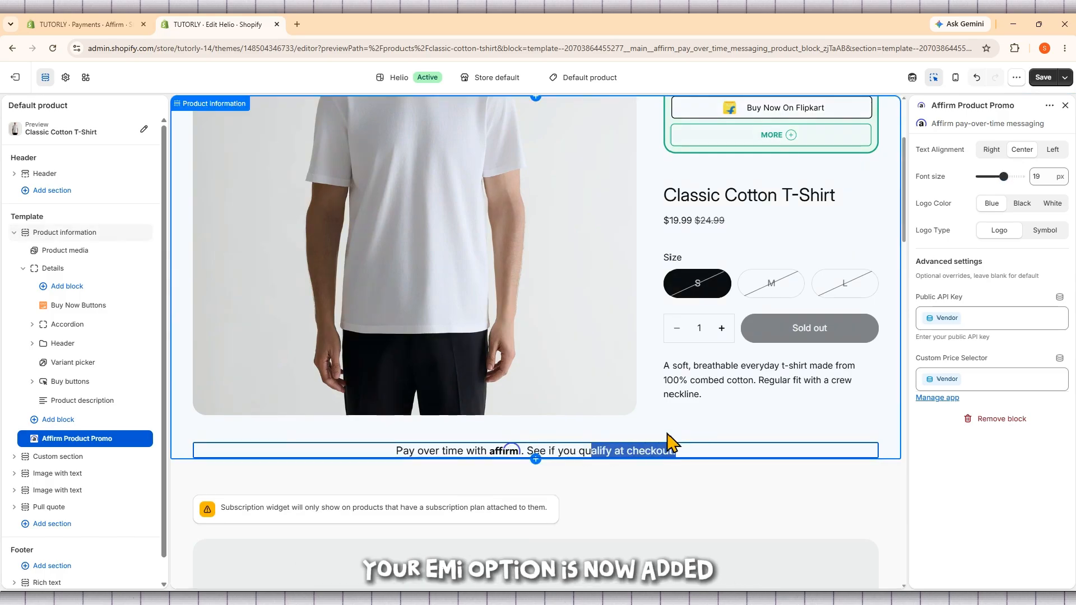
pyautogui.click(395, 455)
pyautogui.moveTo(363, 452); pyautogui.dragTo(543, 427)
pyautogui.click(641, 452)
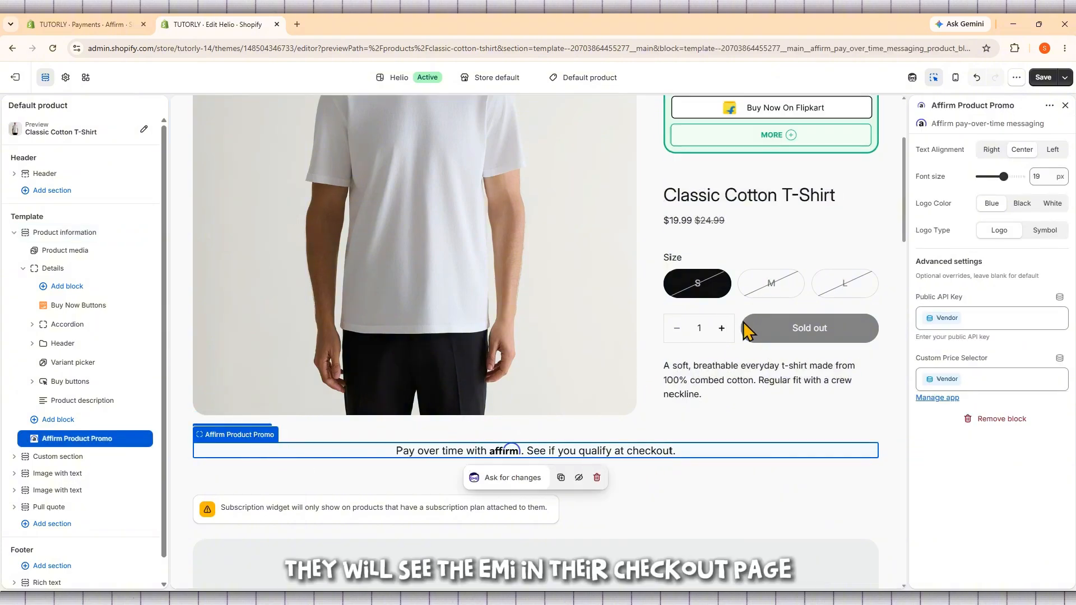
pyautogui.click(1023, 206)
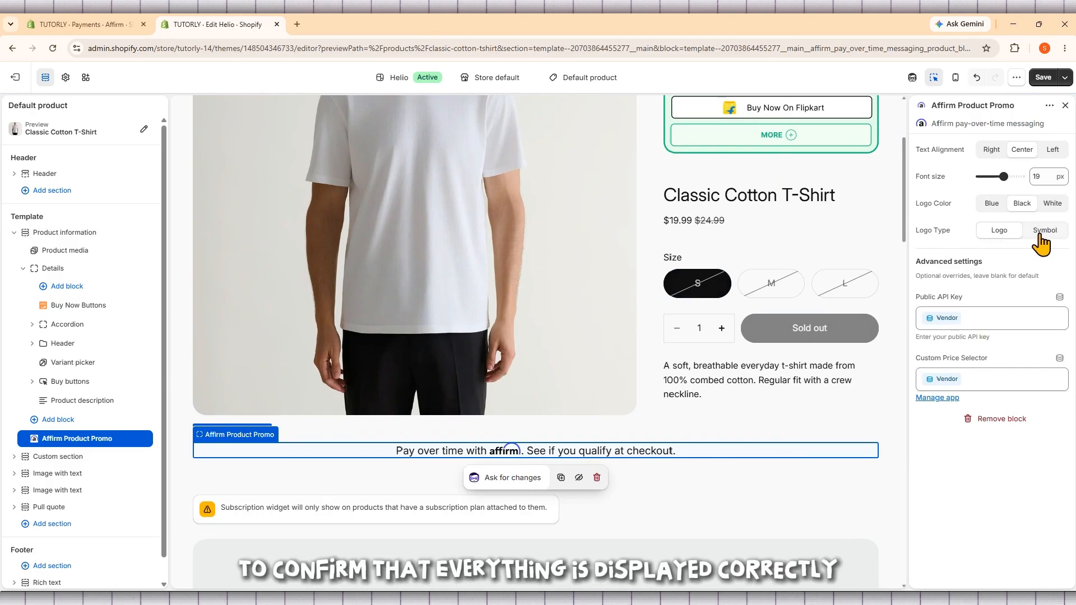
# Step: Save the theme changes and open the Classic Cotton T-Shirt page in the storefront view
pyautogui.scroll(3, 746, 396)
pyautogui.scroll(-4, 746, 393)
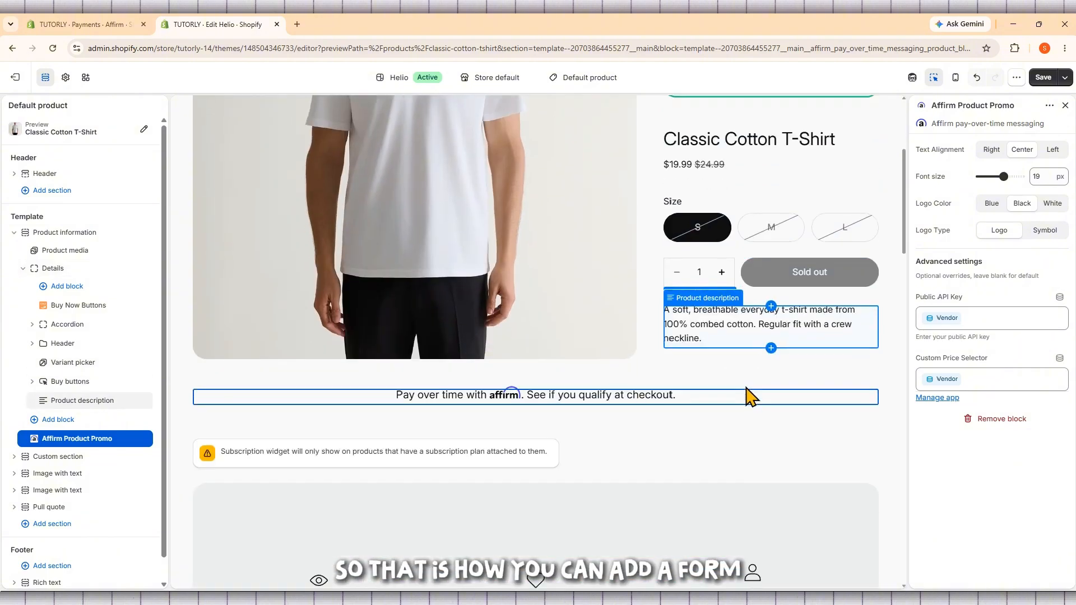
pyautogui.click(1043, 77)
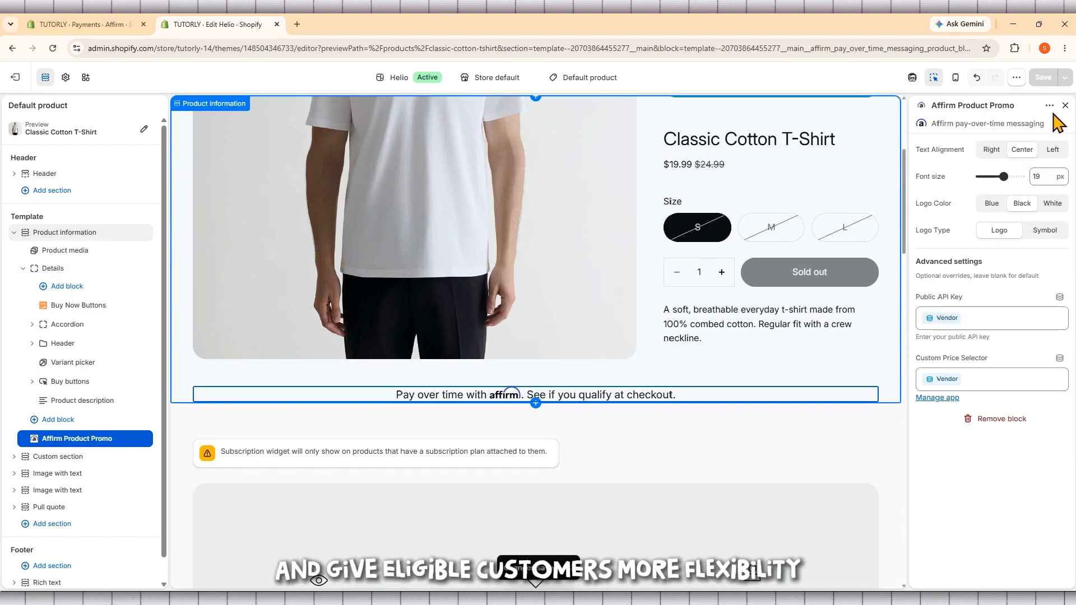
pyautogui.click(1017, 77)
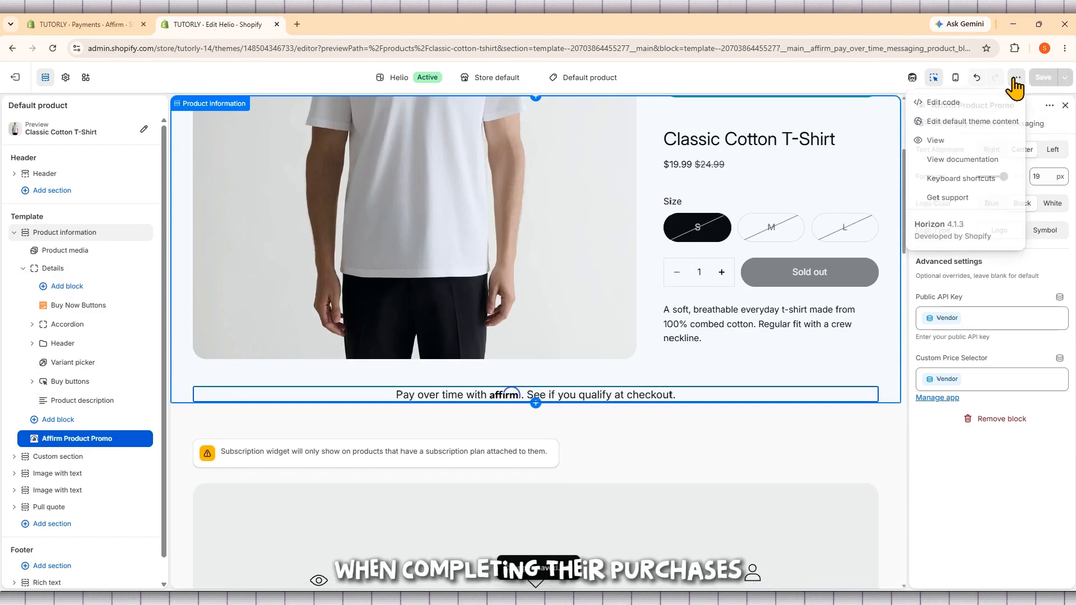
pyautogui.click(943, 140)
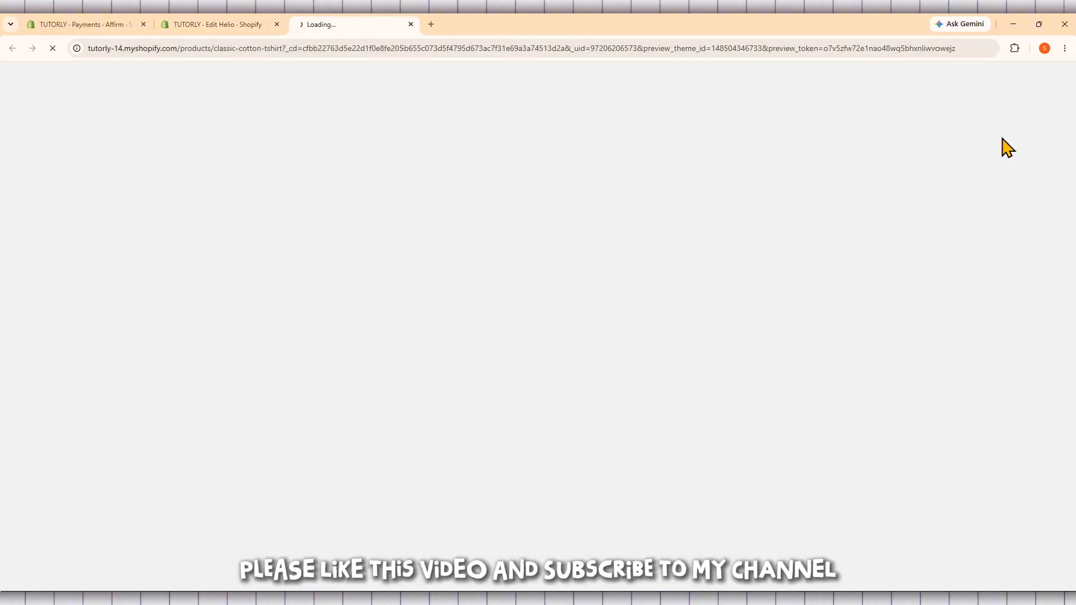